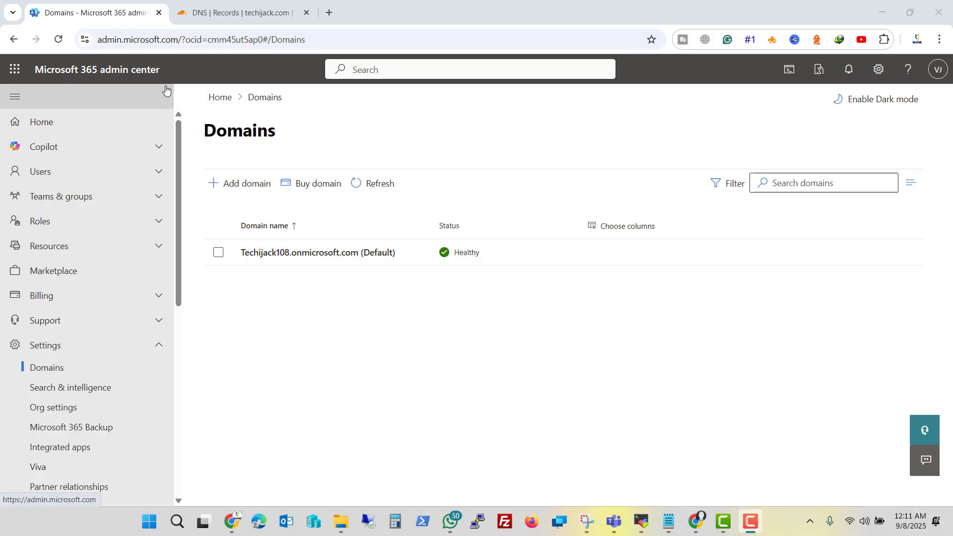
Step: Start adding techijack.com as a new domain in the tenant
{"action": "left_click", "coordinate": [238, 196]}
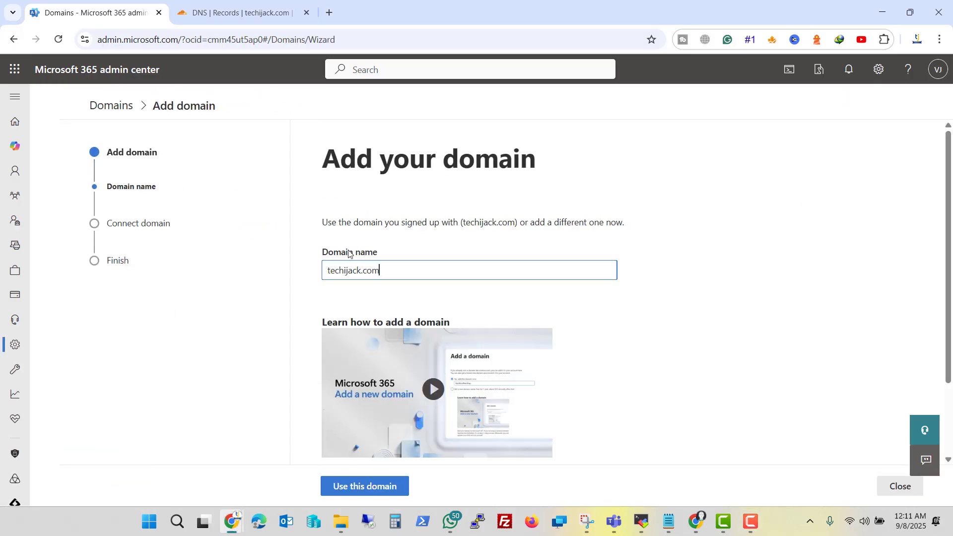
{"action": "left_click_drag", "start_coordinate": [404, 271], "coordinate": [315, 270]}
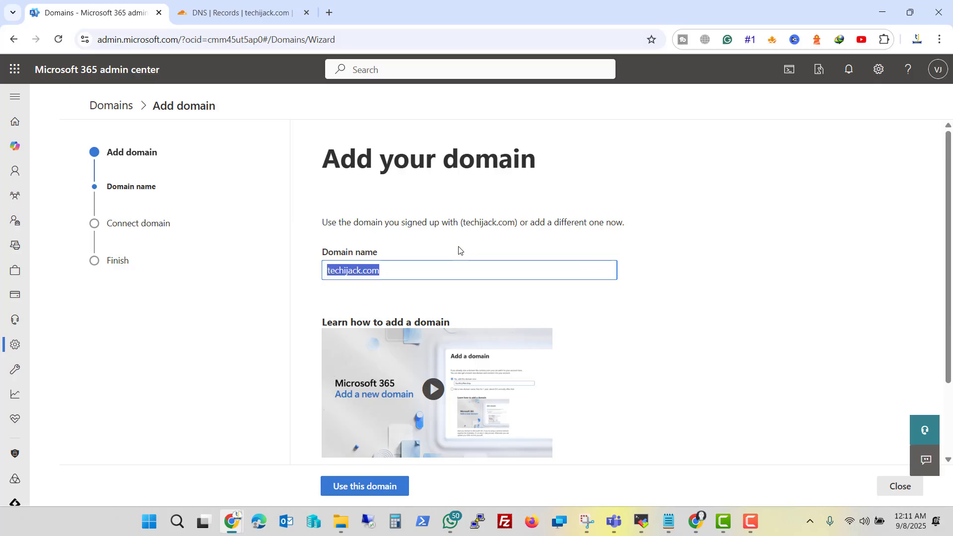
{"action": "scroll", "coordinate": [458, 251], "scroll_direction": "down", "scroll_amount": 2}
{"action": "left_click", "coordinate": [370, 486]}
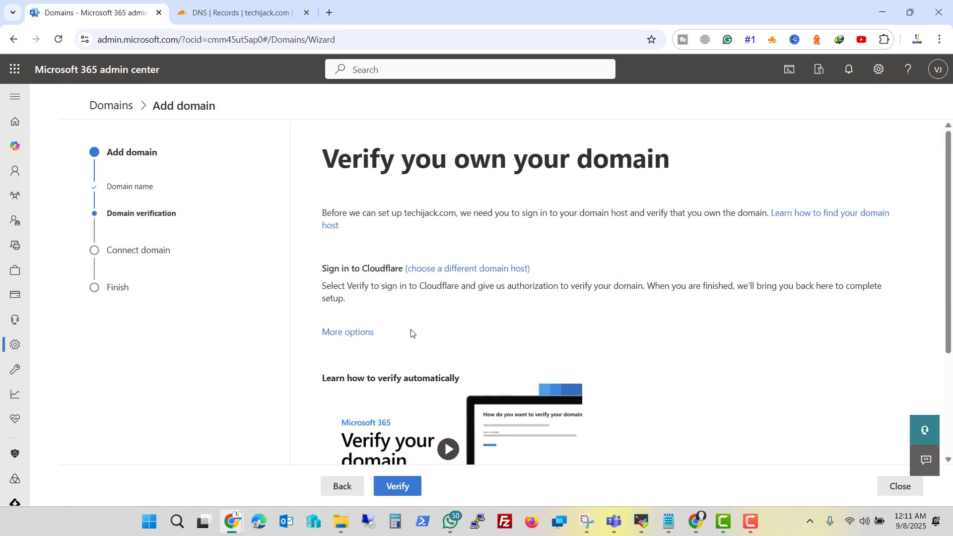
Step: Choose TXT record verification and copy the TXT value MS=ms52445212
{"action": "scroll", "coordinate": [355, 334], "scroll_direction": "down", "scroll_amount": 3}
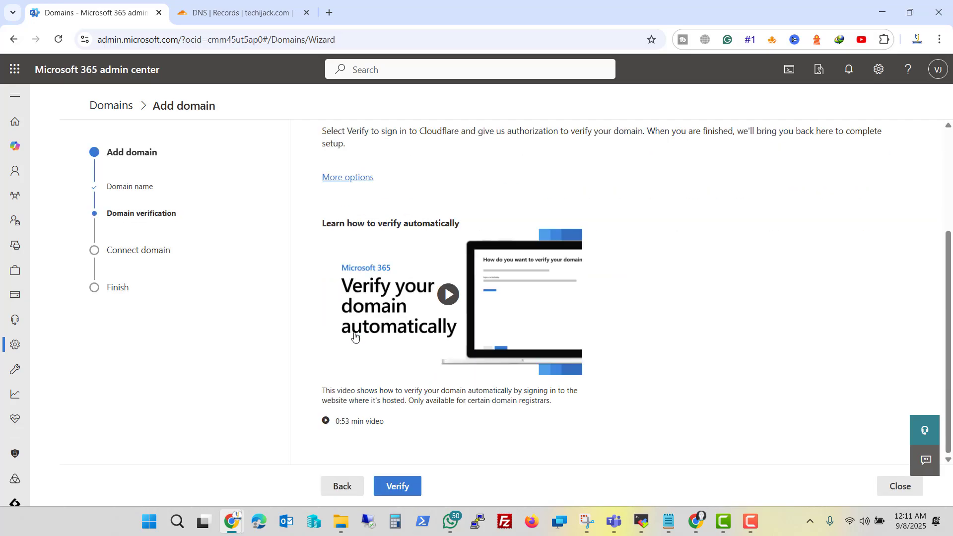
{"action": "scroll", "coordinate": [356, 334], "scroll_direction": "up", "scroll_amount": 3}
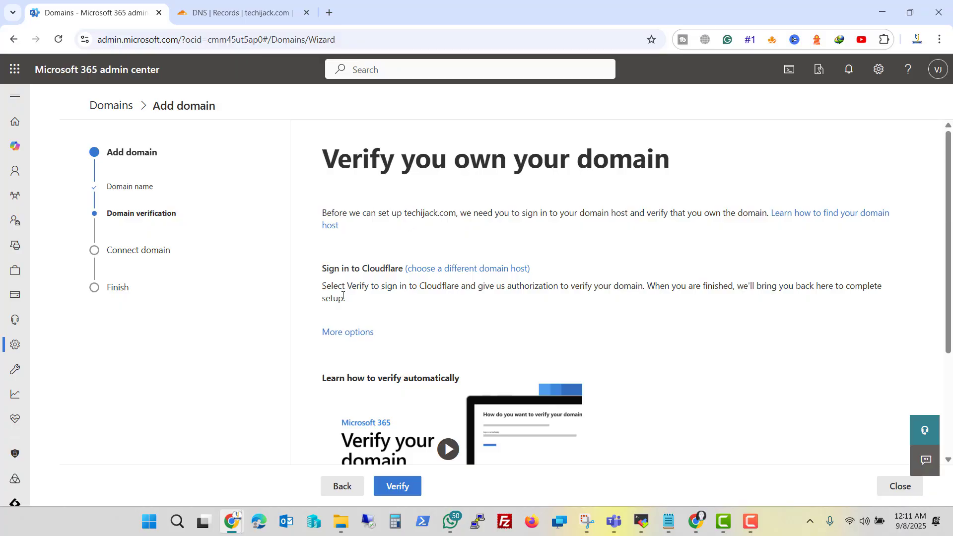
{"action": "left_click", "coordinate": [344, 332]}
{"action": "scroll", "coordinate": [353, 305], "scroll_direction": "down", "scroll_amount": 3}
{"action": "left_click", "coordinate": [329, 209]}
{"action": "left_click", "coordinate": [329, 210]}
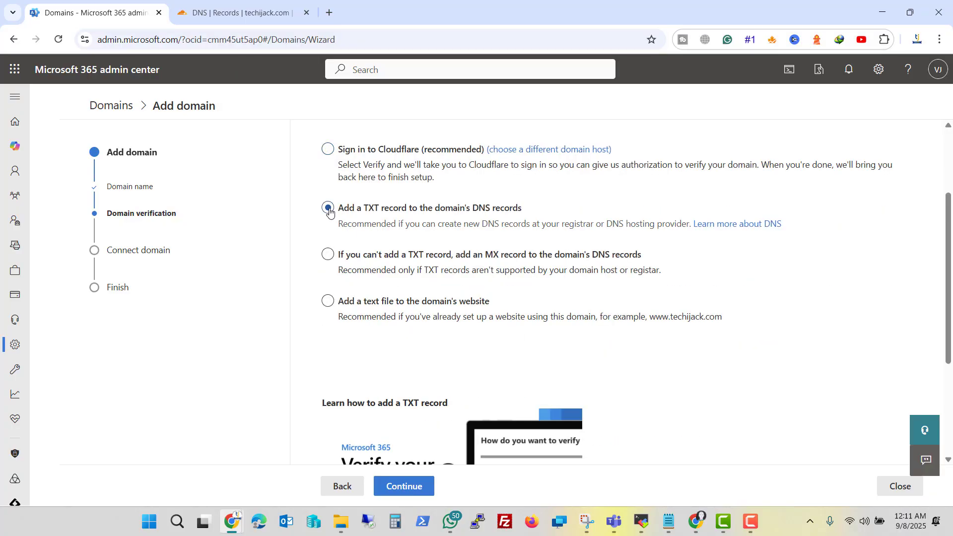
{"action": "left_click", "coordinate": [404, 486]}
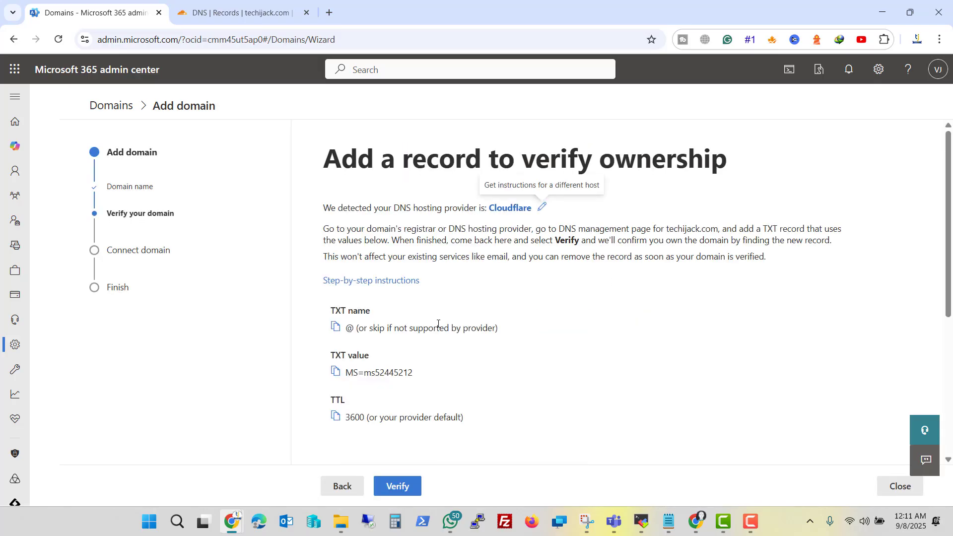
{"action": "scroll", "coordinate": [439, 324], "scroll_direction": "down", "scroll_amount": 1}
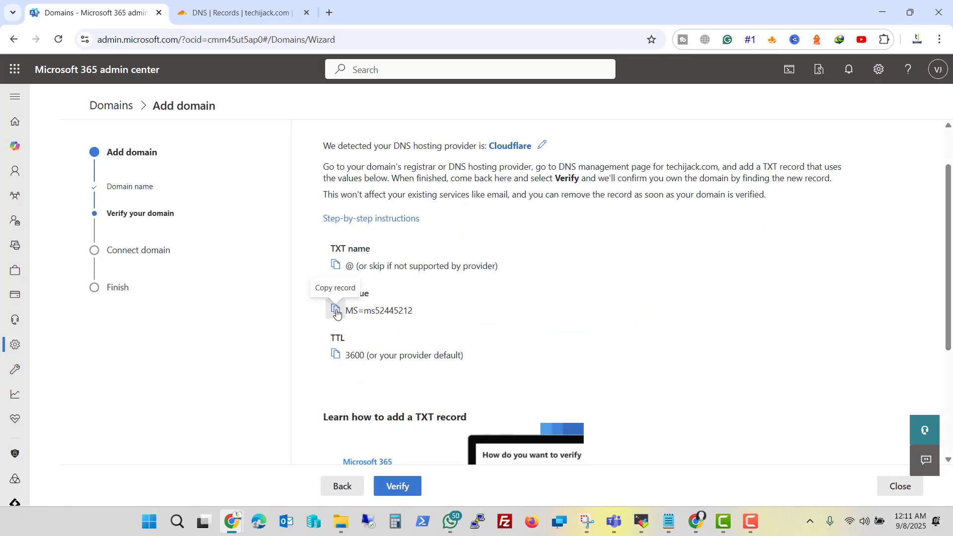
{"action": "left_click", "coordinate": [336, 311]}
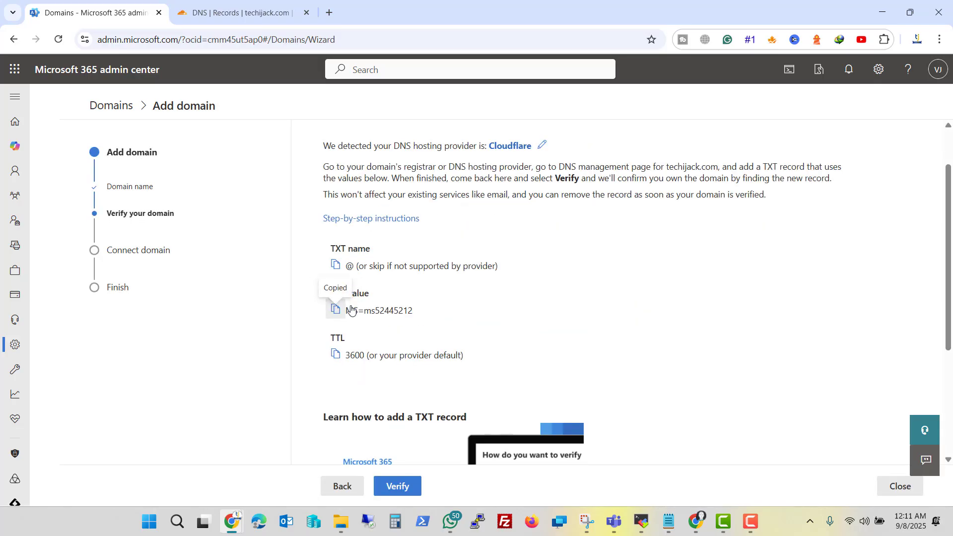
Step: Start a new TXT-type record in Cloudflare's DNS records for techijack.com
{"action": "left_click", "coordinate": [222, 20]}
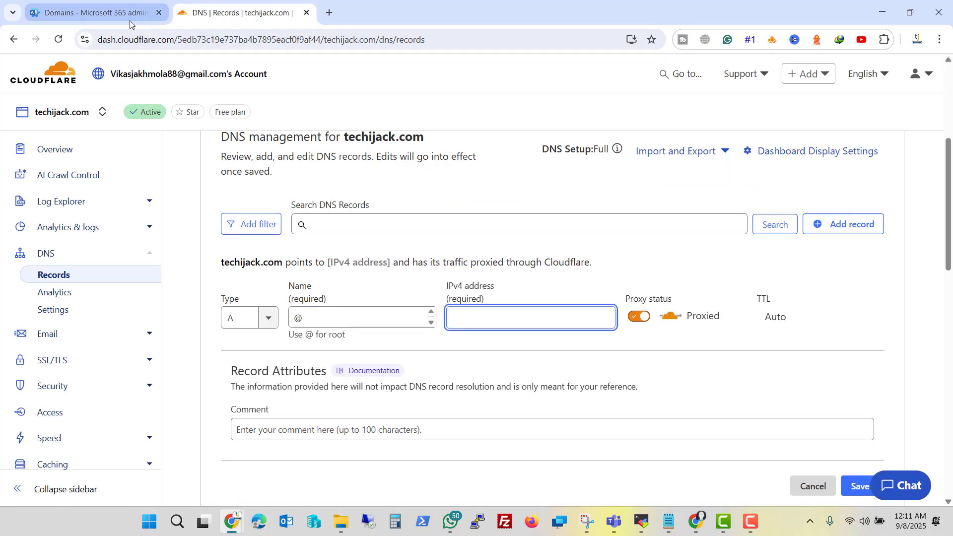
{"action": "left_click", "coordinate": [268, 318]}
{"action": "scroll", "coordinate": [262, 406], "scroll_direction": "down", "scroll_amount": 5}
{"action": "scroll", "coordinate": [241, 423], "scroll_direction": "down", "scroll_amount": 3}
{"action": "left_click", "coordinate": [241, 425]}
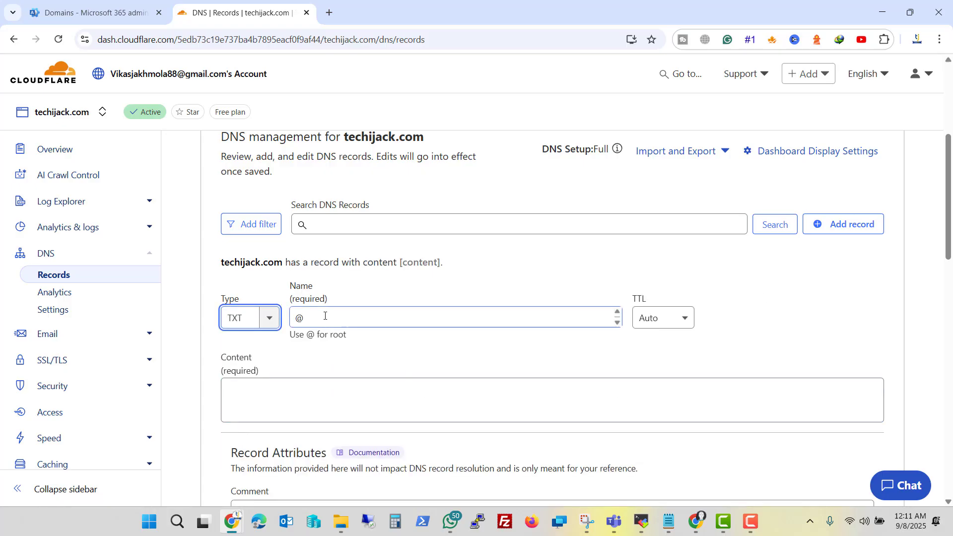
Step: Paste MS=ms52445212 as the record content and save the TXT record
{"action": "left_click", "coordinate": [278, 394]}
{"action": "key", "text": "ctrl+v"}
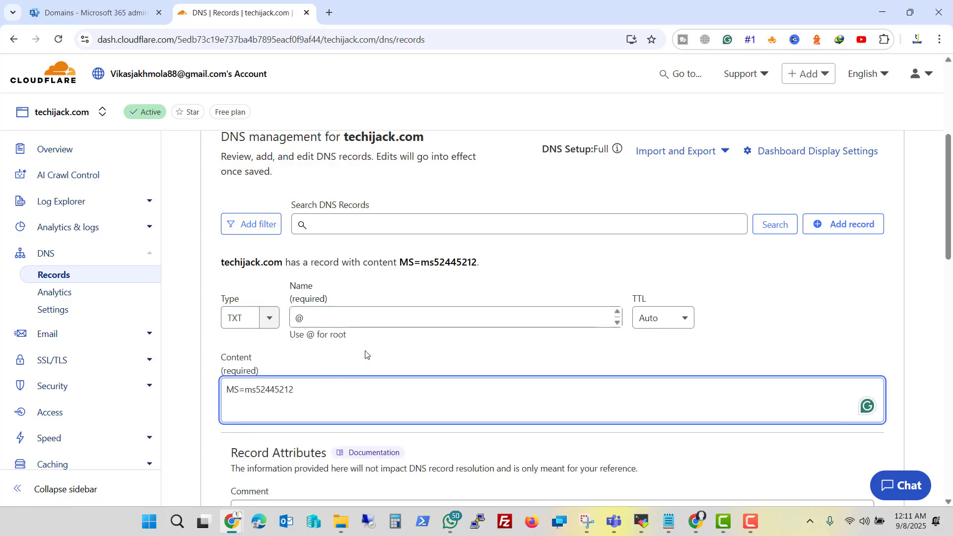
{"action": "scroll", "coordinate": [526, 286], "scroll_direction": "down", "scroll_amount": 1}
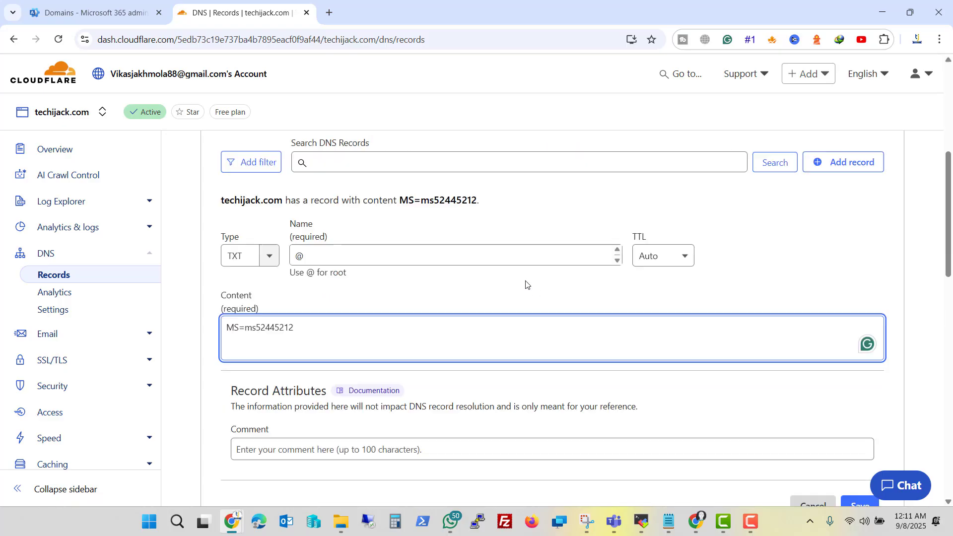
{"action": "scroll", "coordinate": [853, 372], "scroll_direction": "down", "scroll_amount": 1}
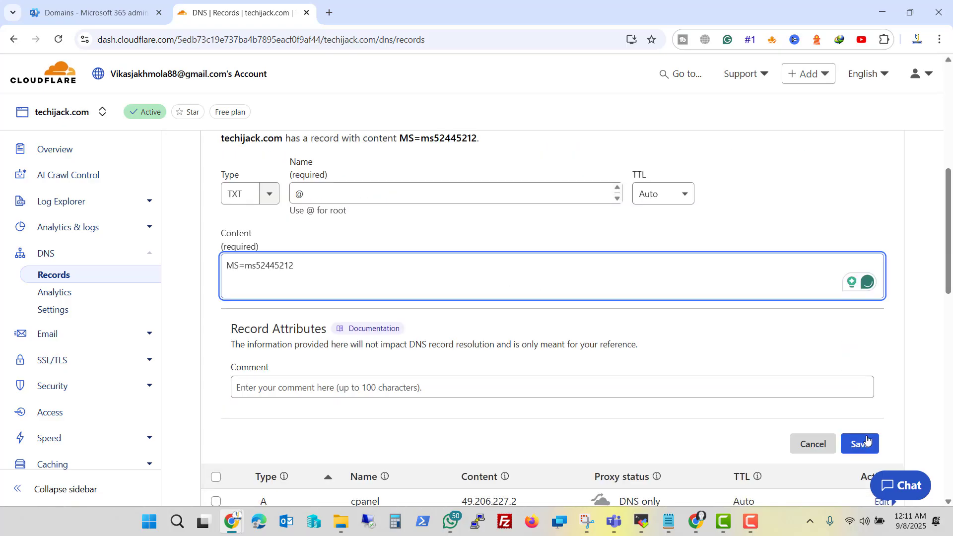
{"action": "left_click", "coordinate": [863, 440]}
{"action": "scroll", "coordinate": [486, 307], "scroll_direction": "up", "scroll_amount": 1}
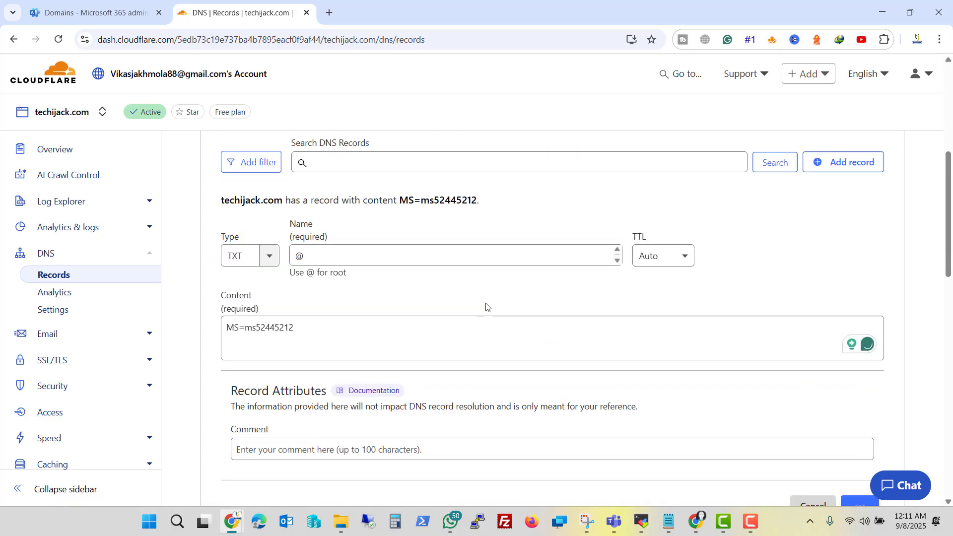
{"action": "scroll", "coordinate": [482, 310], "scroll_direction": "up", "scroll_amount": 5}
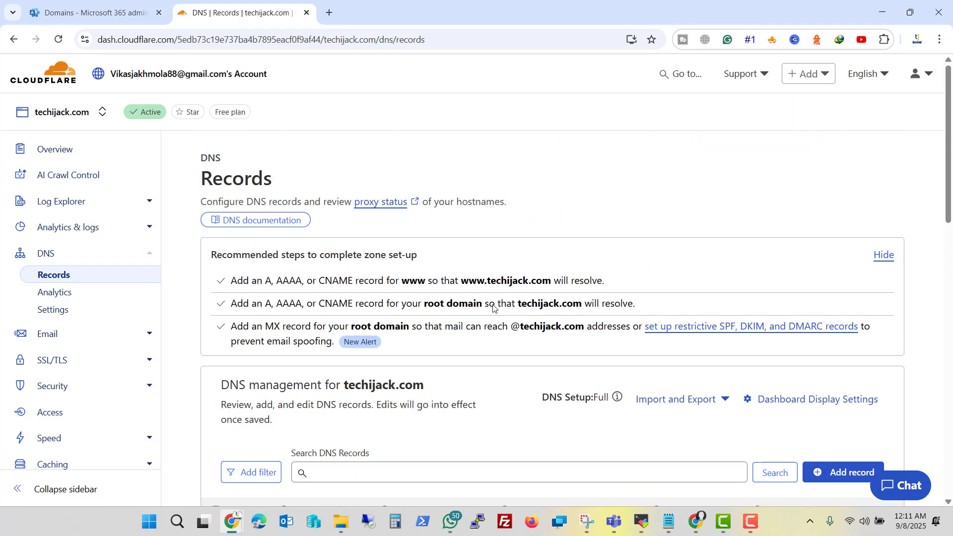
{"action": "scroll", "coordinate": [496, 347], "scroll_direction": "down", "scroll_amount": 1}
{"action": "left_click_drag", "start_coordinate": [466, 473], "coordinate": [542, 469]}
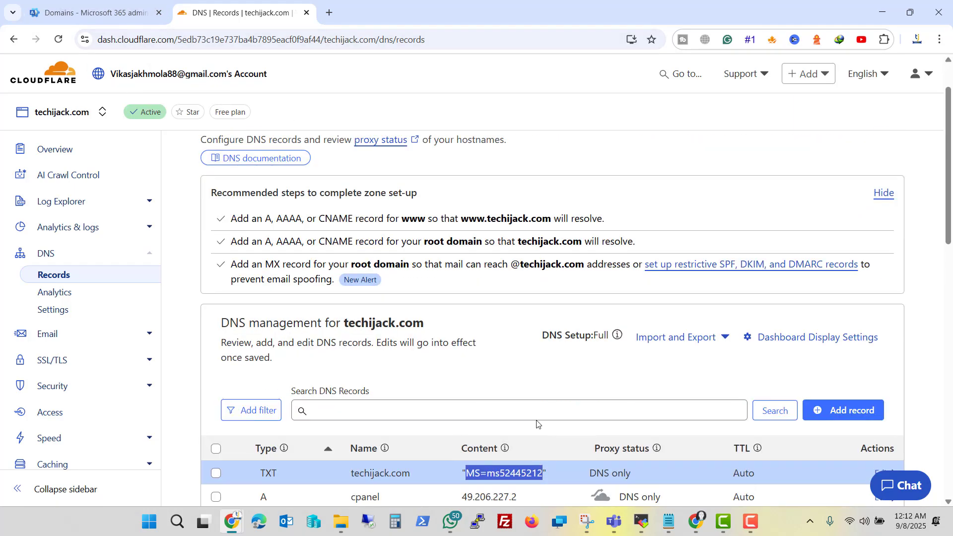
{"action": "scroll", "coordinate": [536, 416], "scroll_direction": "down", "scroll_amount": 5}
{"action": "scroll", "coordinate": [536, 415], "scroll_direction": "up", "scroll_amount": 7}
Step: Verify techijack.com through the TXT record and finish setup, skipping DNS connection for later
{"action": "left_click", "coordinate": [95, 13]}
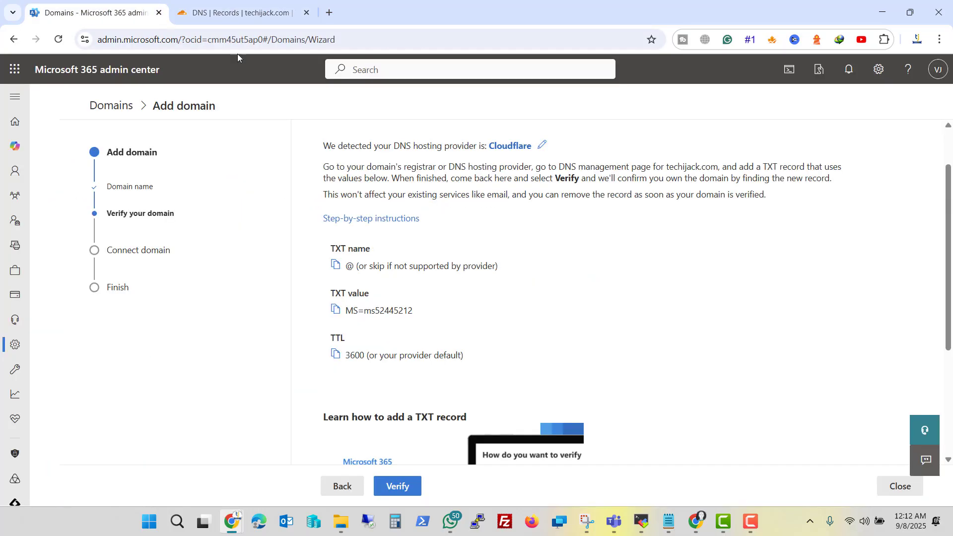
{"action": "left_click", "coordinate": [398, 486]}
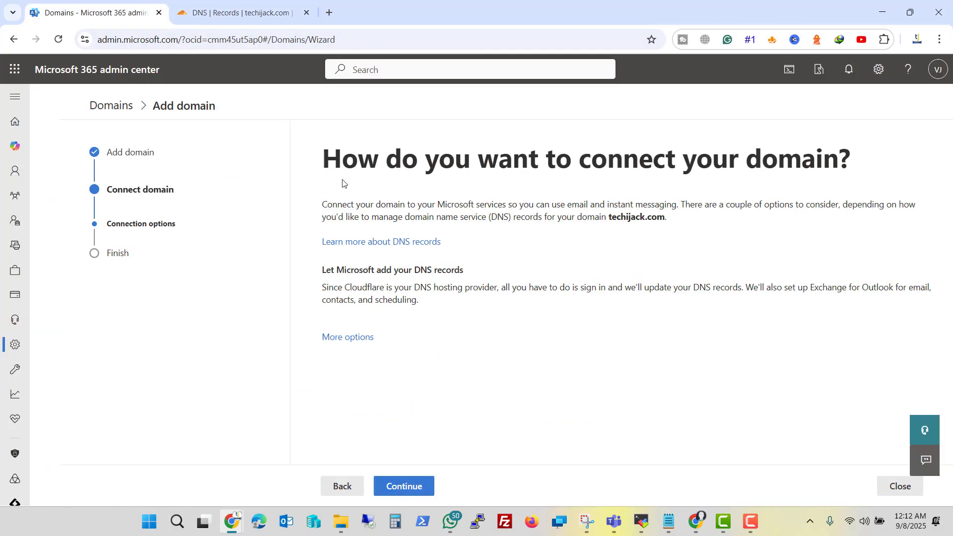
{"action": "left_click_drag", "start_coordinate": [333, 160], "coordinate": [863, 152]}
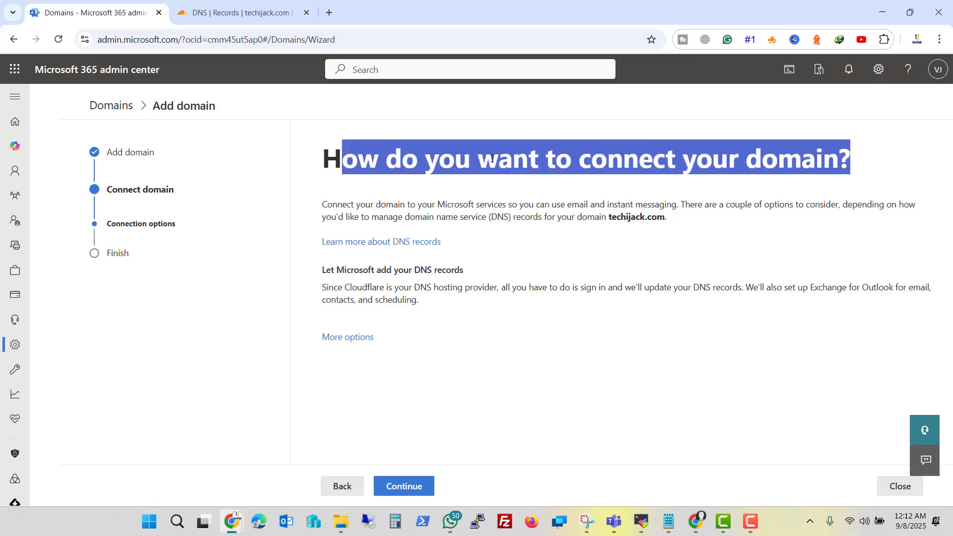
{"action": "left_click", "coordinate": [347, 339]}
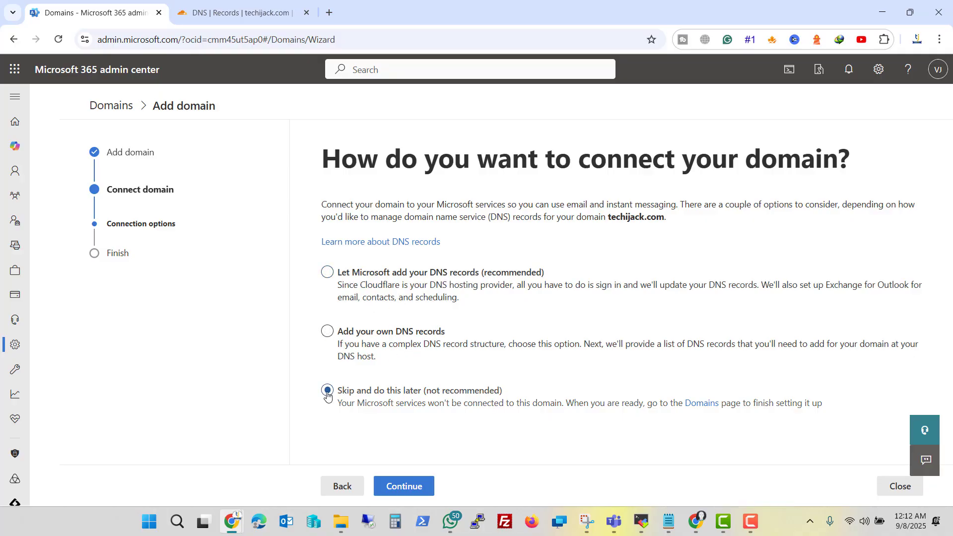
{"action": "left_click", "coordinate": [405, 486]}
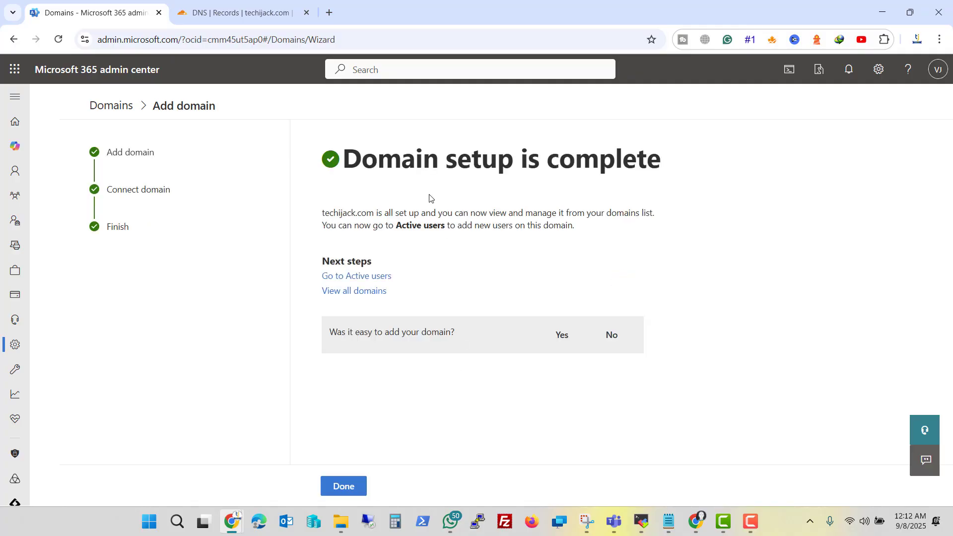
{"action": "left_click_drag", "start_coordinate": [378, 159], "coordinate": [714, 170]}
{"action": "left_click", "coordinate": [351, 491]}
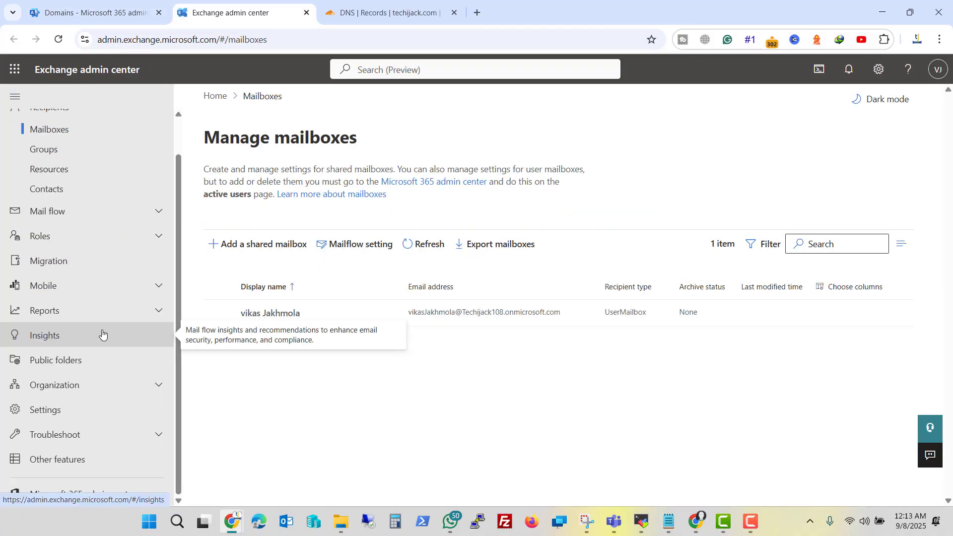
Step: Create a new mailbox migration batch named Imap-Migration
{"action": "left_click", "coordinate": [55, 262]}
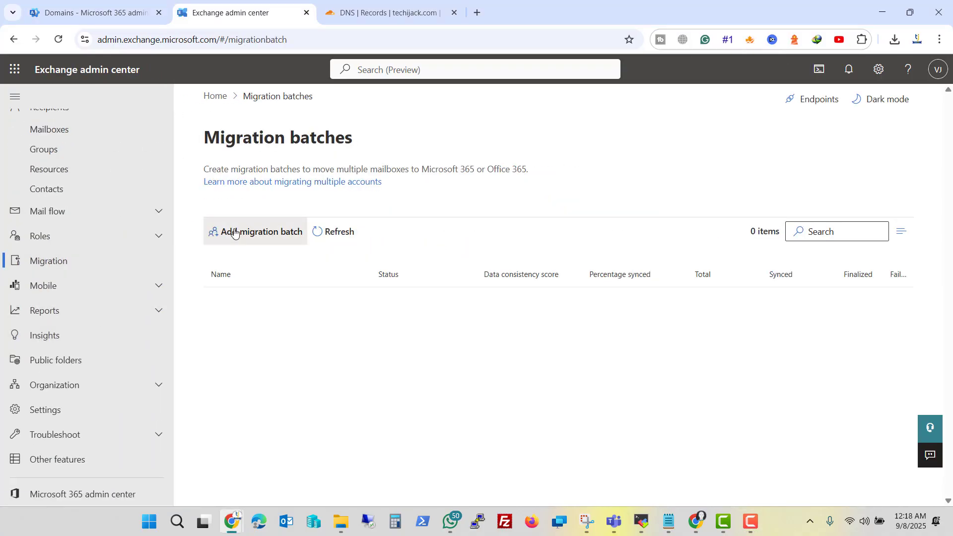
{"action": "left_click", "coordinate": [230, 233]}
{"action": "left_click", "coordinate": [548, 232]}
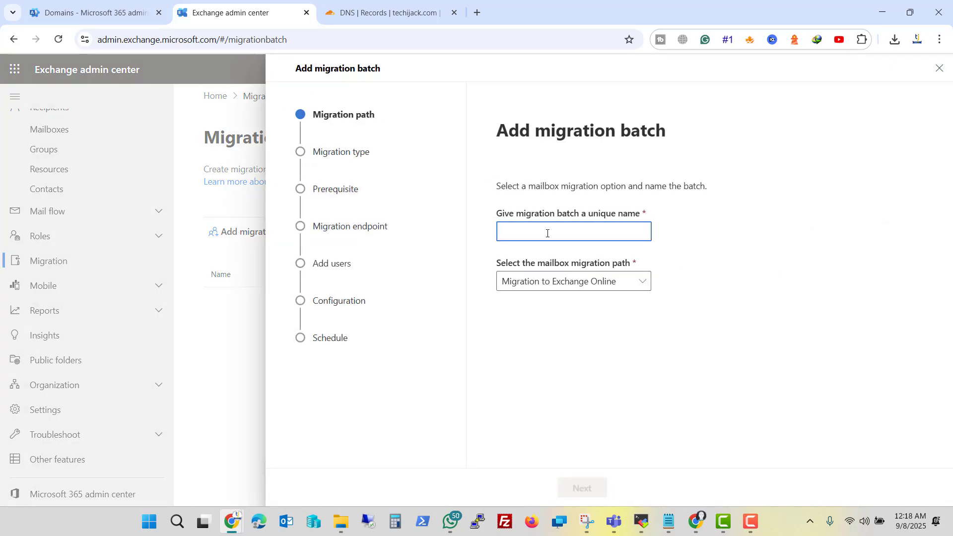
{"action": "type", "text": "Imap-Migration"}
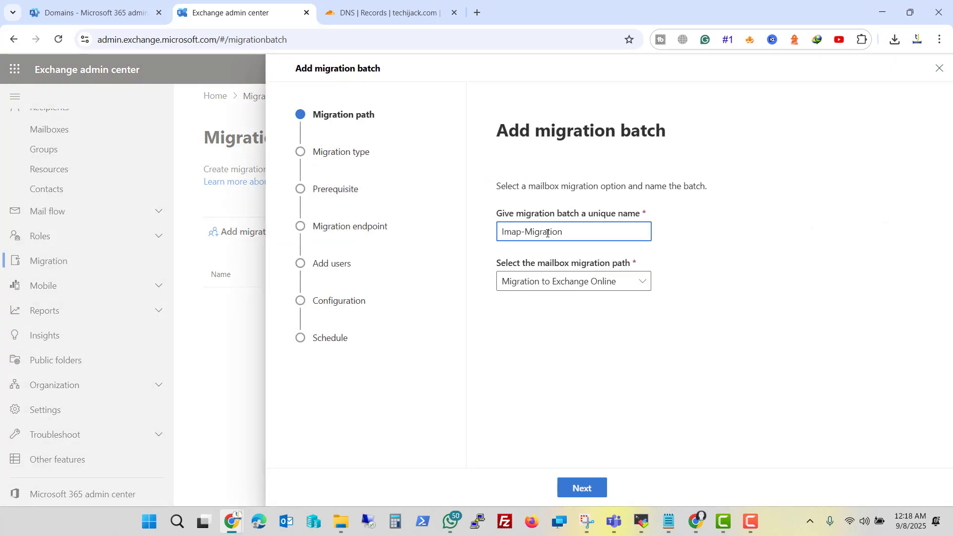
{"action": "left_click", "coordinate": [578, 489]}
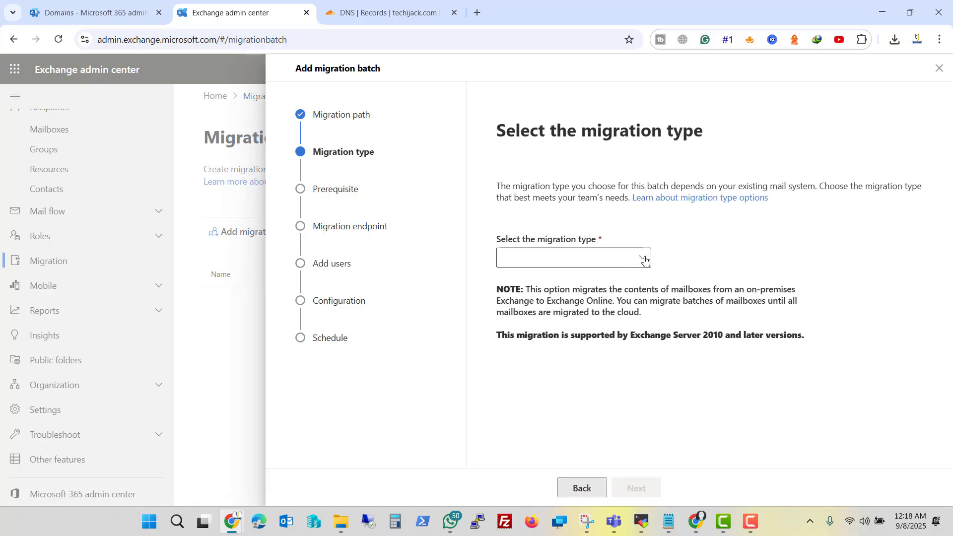
Step: Choose IMAP migration as the batch type and review its prerequisites
{"action": "left_click", "coordinate": [566, 258]}
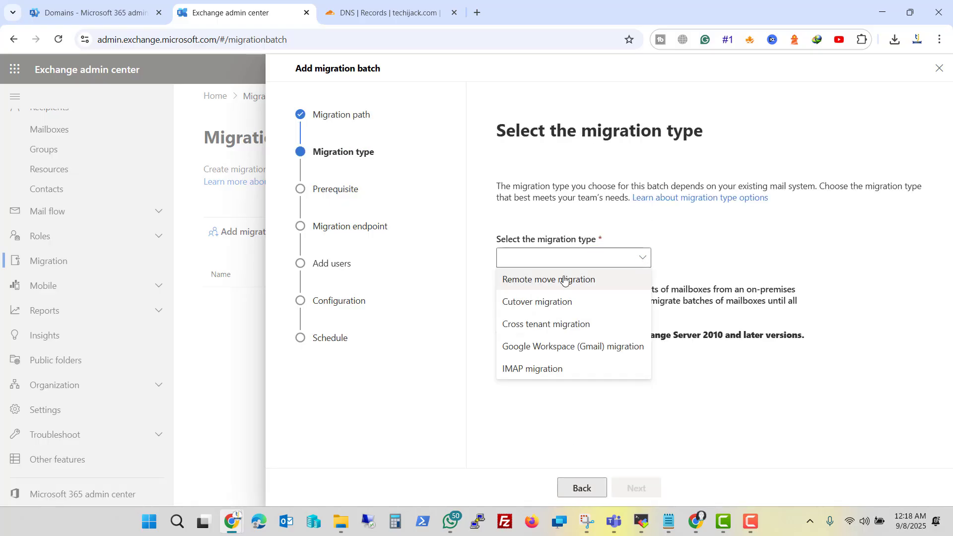
{"action": "left_click", "coordinate": [528, 370]}
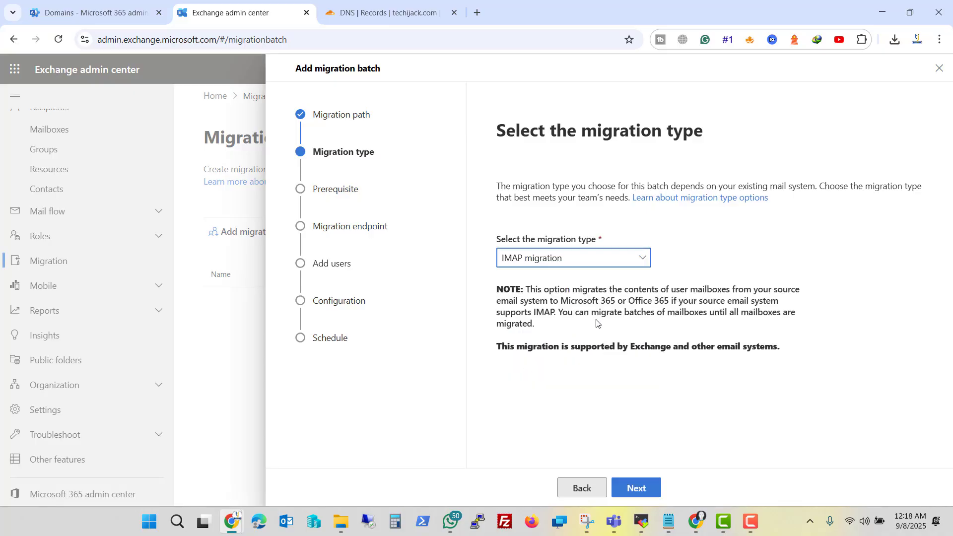
{"action": "left_click", "coordinate": [637, 489]}
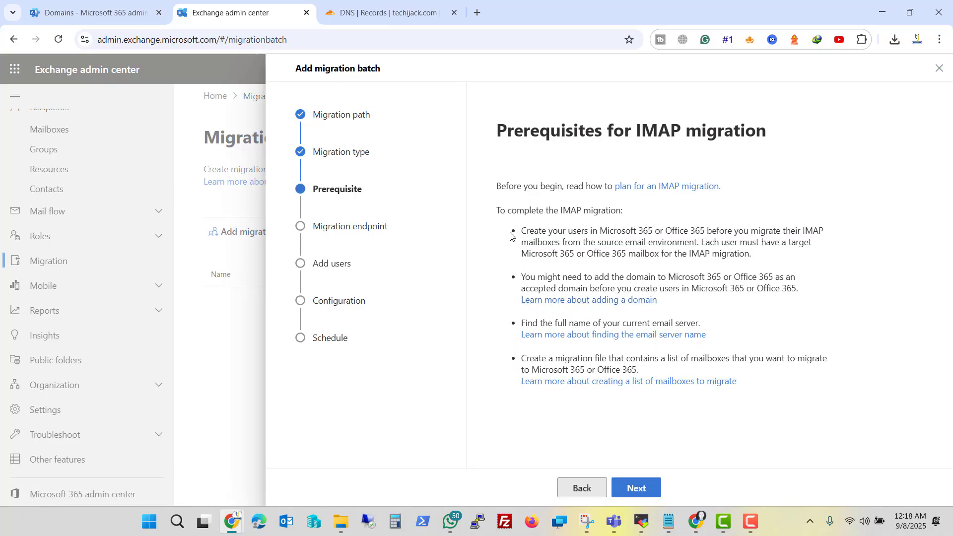
{"action": "left_click_drag", "start_coordinate": [552, 231], "coordinate": [824, 256]}
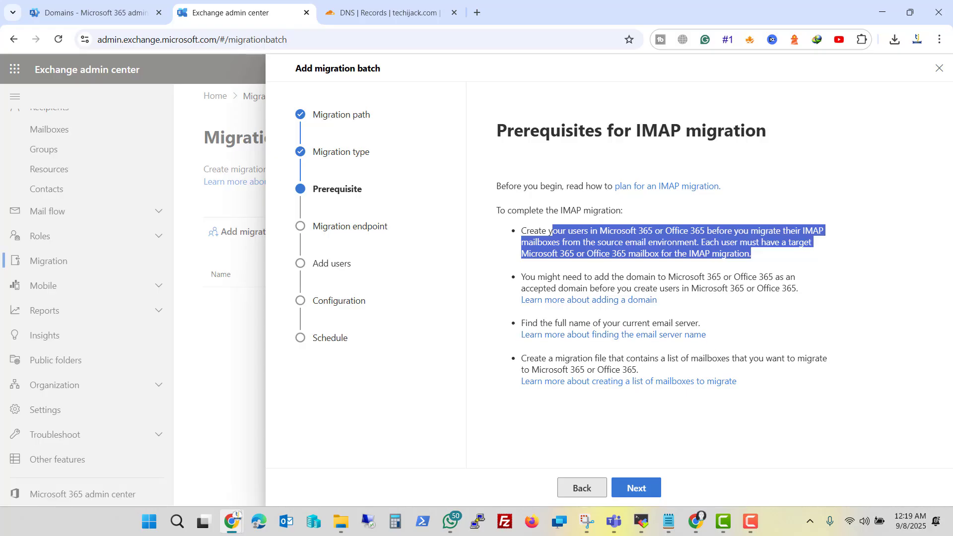
{"action": "key", "text": "F10"}
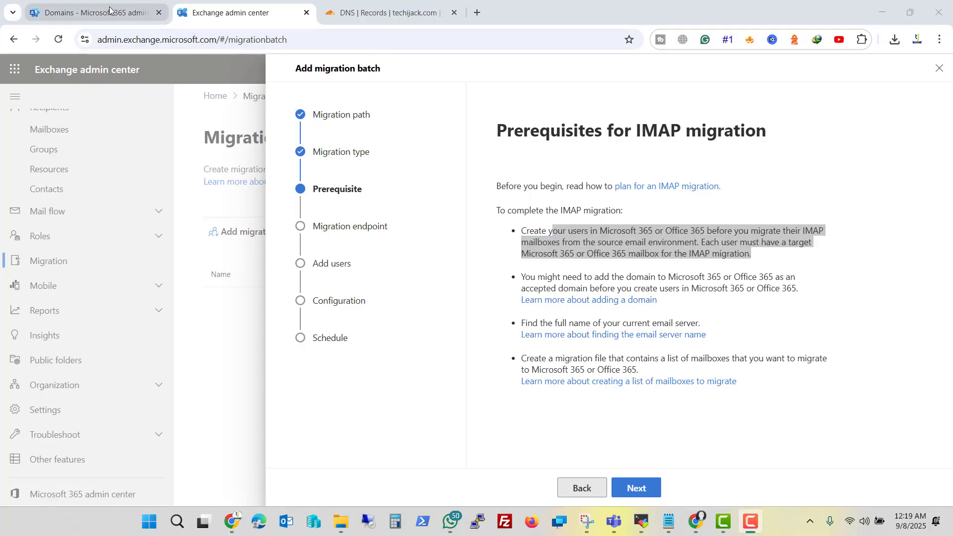
Step: Go to Active users under Users in the Microsoft 365 admin center
{"action": "left_click", "coordinate": [90, 13]}
{"action": "scroll", "coordinate": [70, 192], "scroll_direction": "up", "scroll_amount": 7}
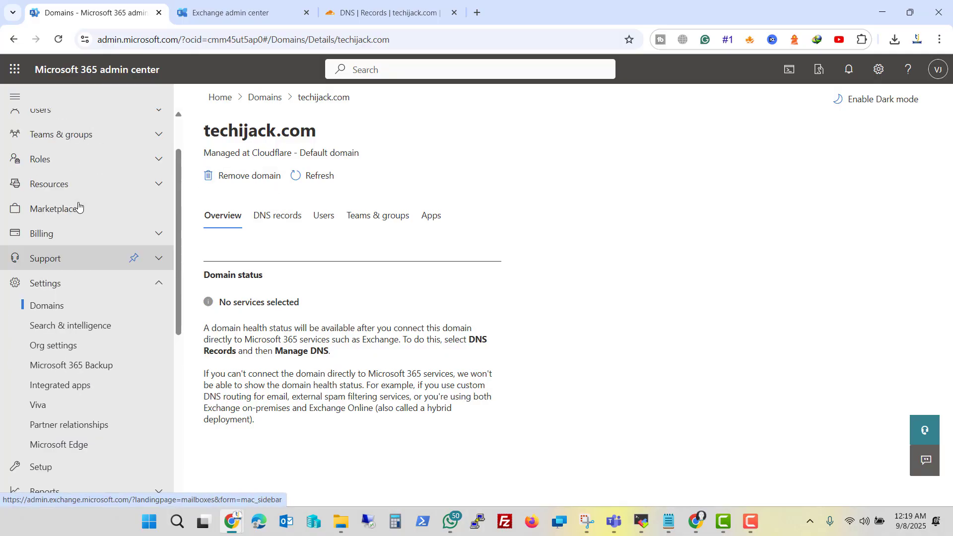
{"action": "left_click", "coordinate": [43, 174]}
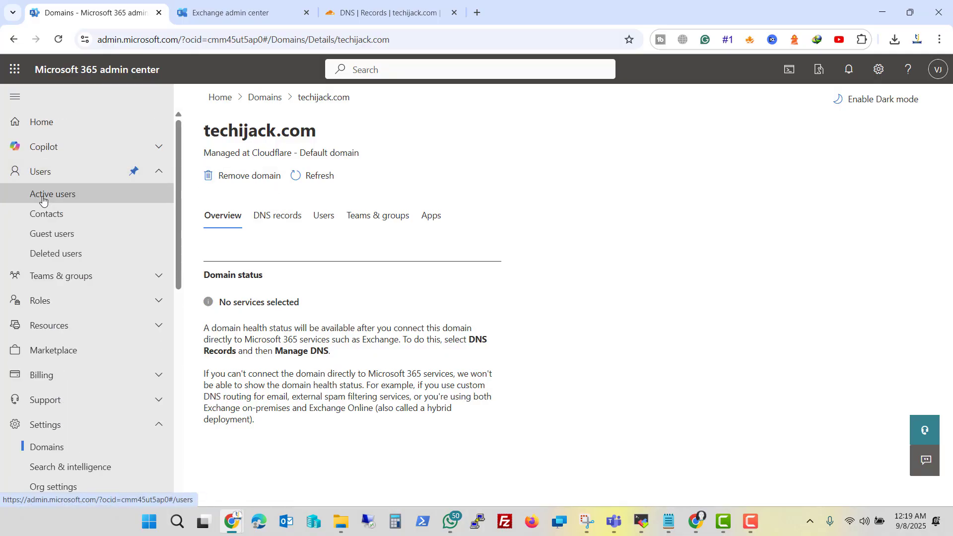
{"action": "left_click", "coordinate": [43, 194]}
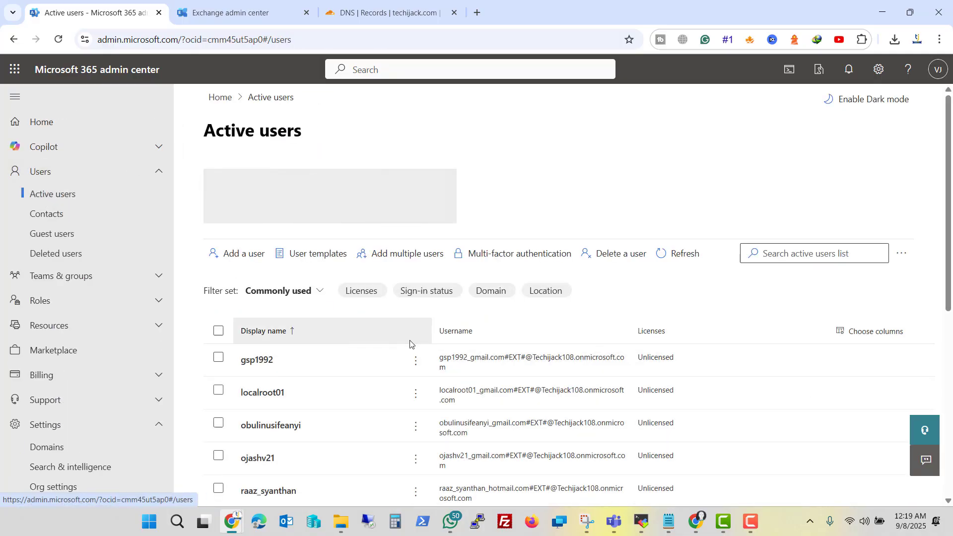
{"action": "scroll", "coordinate": [372, 346], "scroll_direction": "down", "scroll_amount": 3}
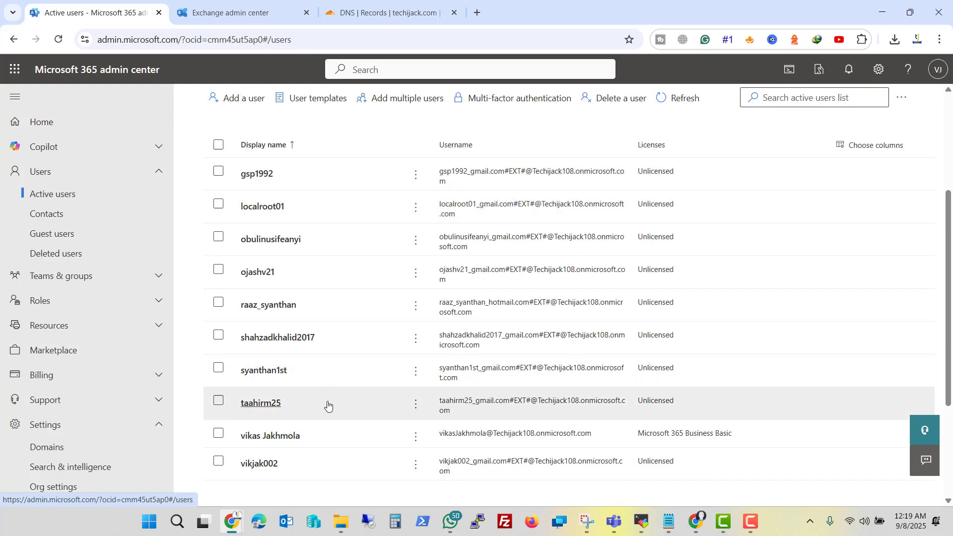
{"action": "scroll", "coordinate": [327, 405], "scroll_direction": "up", "scroll_amount": 3}
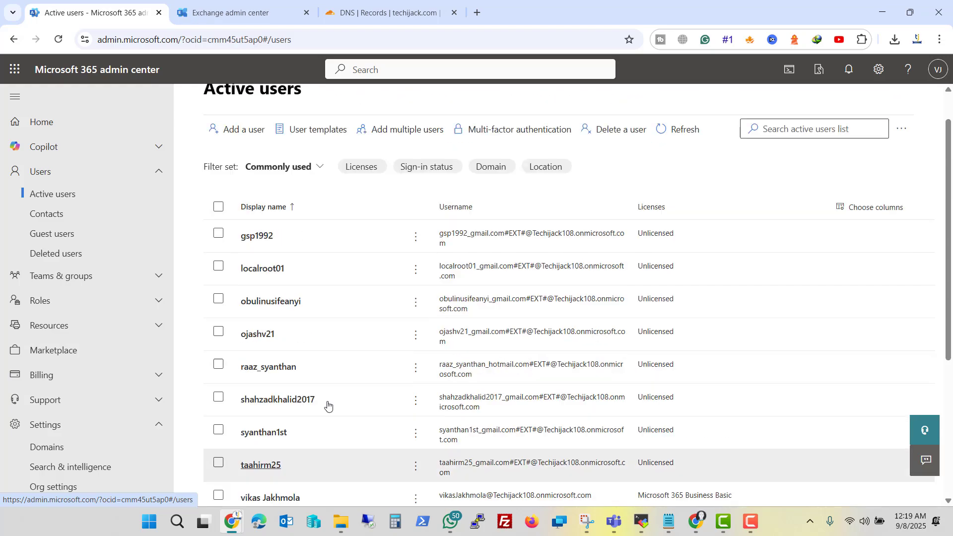
Step: Enter 'info' as the new user's first name, display name and username
{"action": "left_click", "coordinate": [242, 172]}
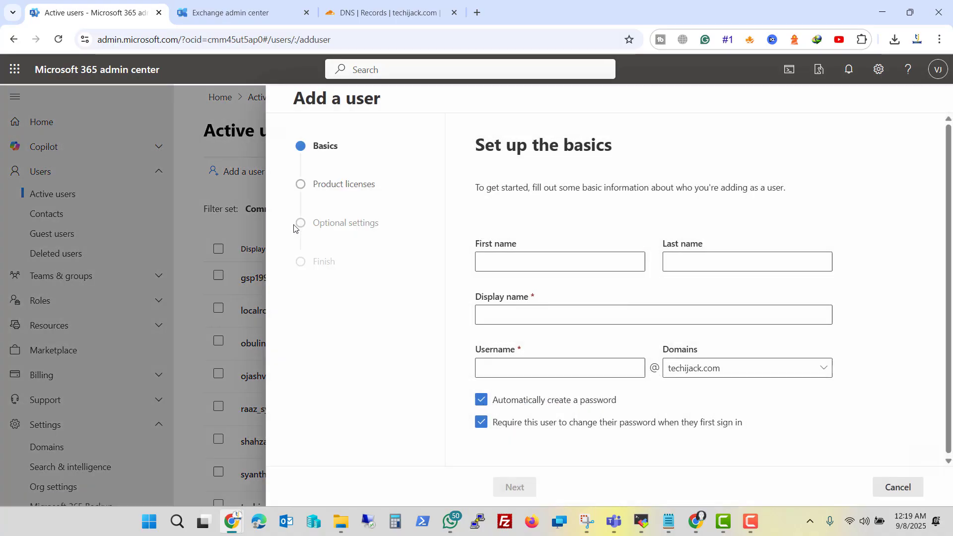
{"action": "left_click", "coordinate": [541, 256]}
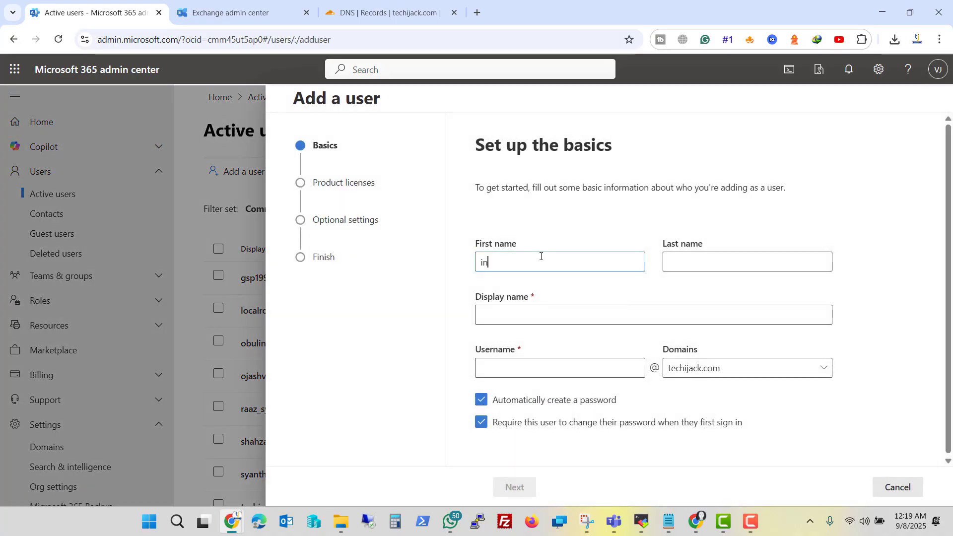
{"action": "key", "text": "Tab"}
{"action": "key", "text": "Tab"}
{"action": "key", "text": "Tab"}
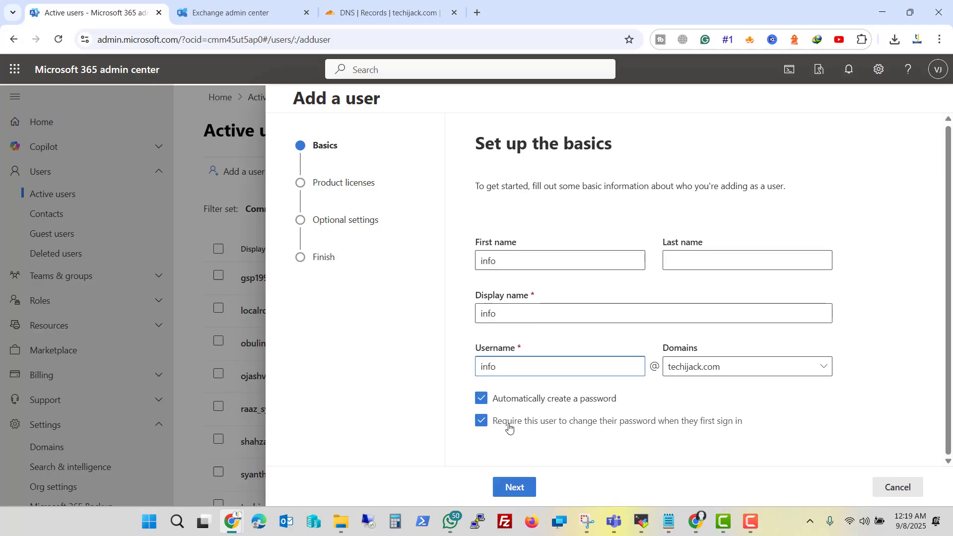
{"action": "left_click", "coordinate": [483, 421]}
Step: Assign a Microsoft 365 Business Basic license, agreeing to buy another one
{"action": "left_click", "coordinate": [515, 488]}
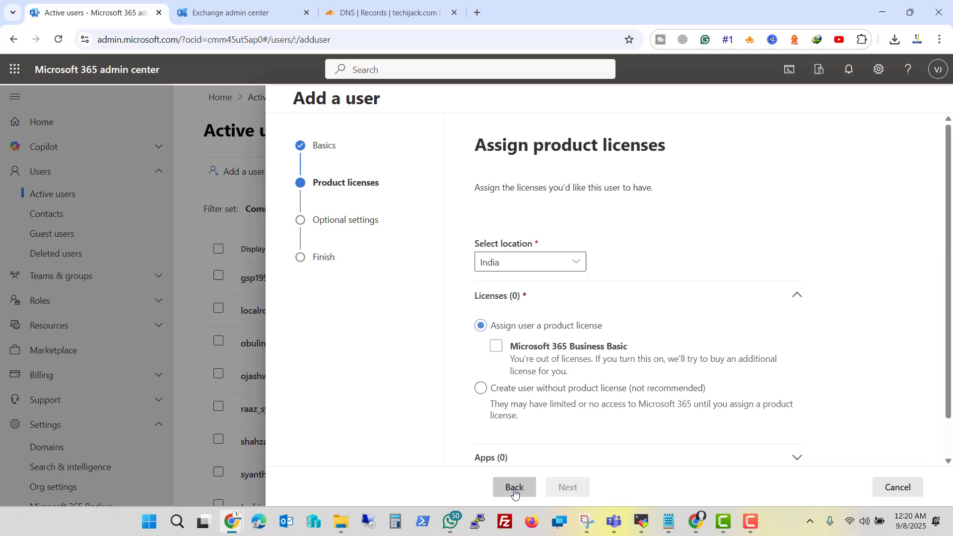
{"action": "left_click", "coordinate": [496, 347]}
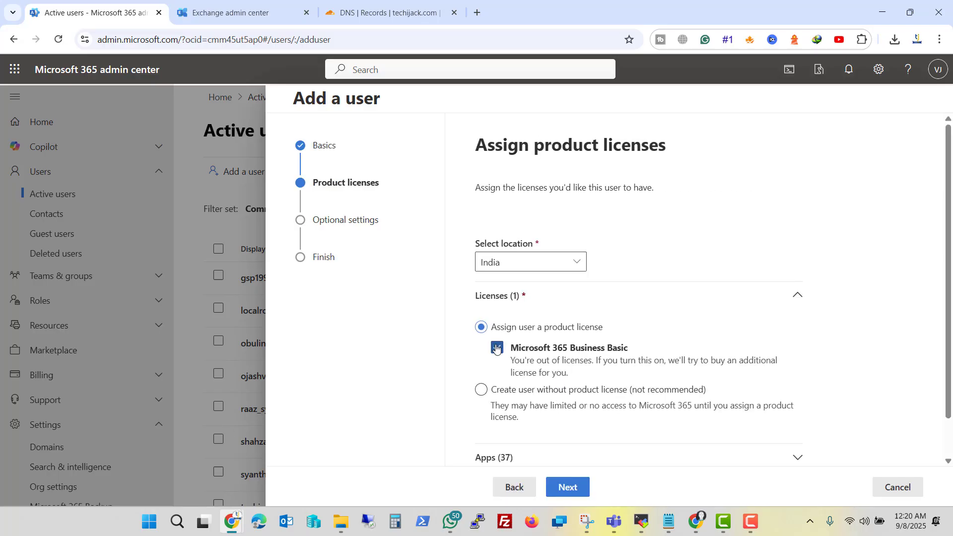
{"action": "scroll", "coordinate": [517, 387], "scroll_direction": "down", "scroll_amount": 1}
{"action": "left_click", "coordinate": [565, 488]}
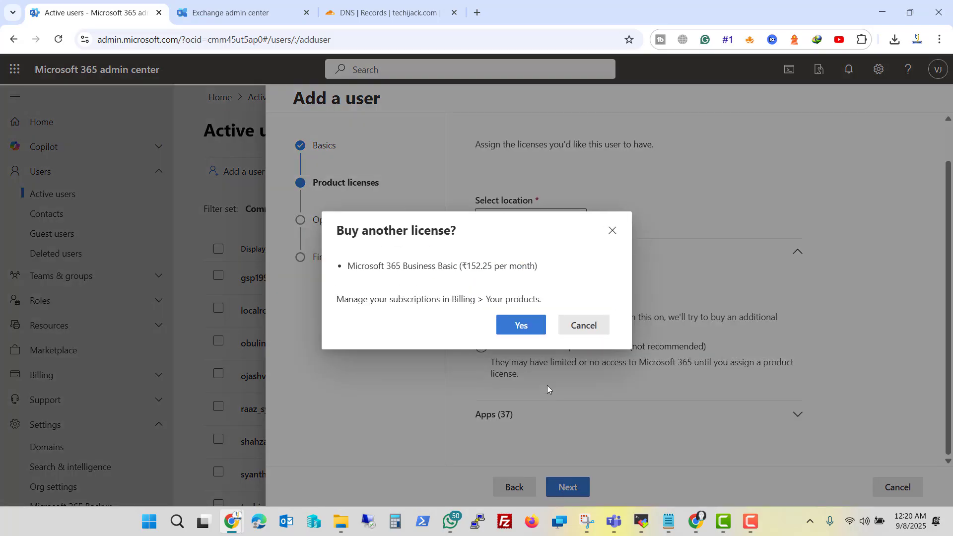
{"action": "left_click", "coordinate": [520, 325]}
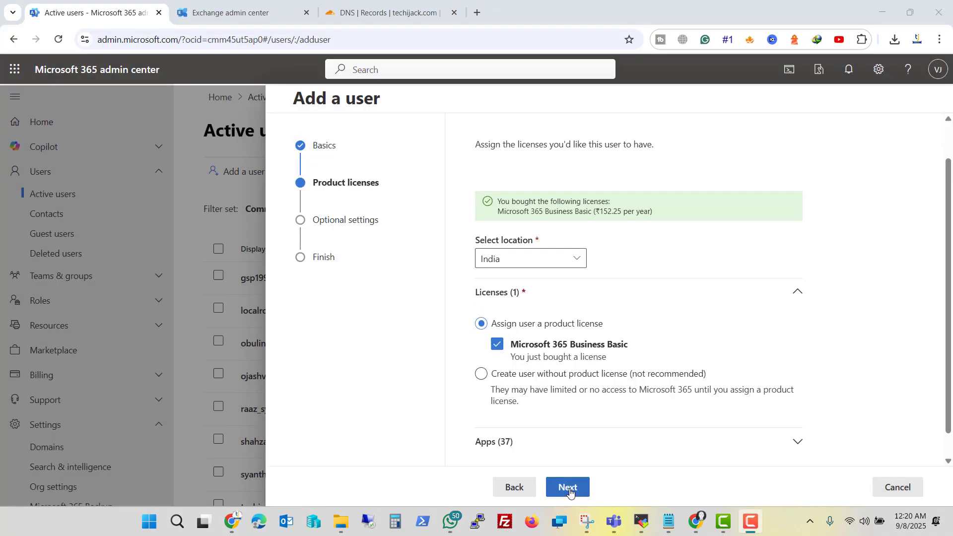
Step: Give the user admin center access with the Exchange Administrator role
{"action": "left_click", "coordinate": [568, 488]}
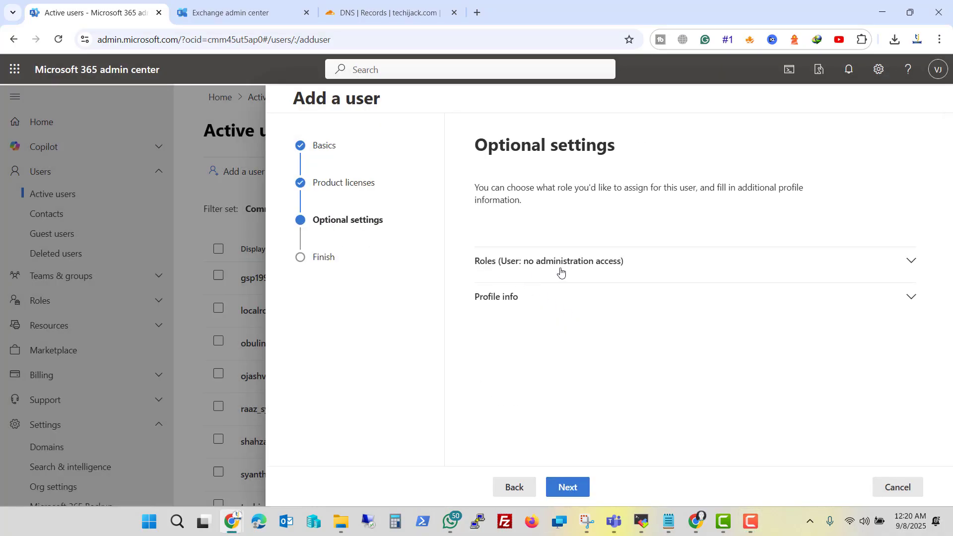
{"action": "left_click", "coordinate": [912, 263]}
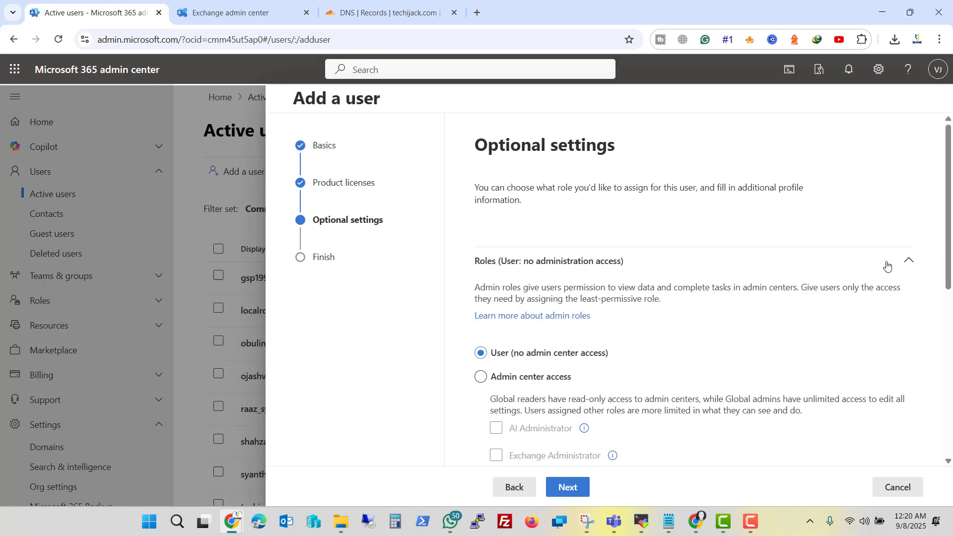
{"action": "left_click", "coordinate": [481, 378]}
{"action": "scroll", "coordinate": [523, 379], "scroll_direction": "down", "scroll_amount": 2}
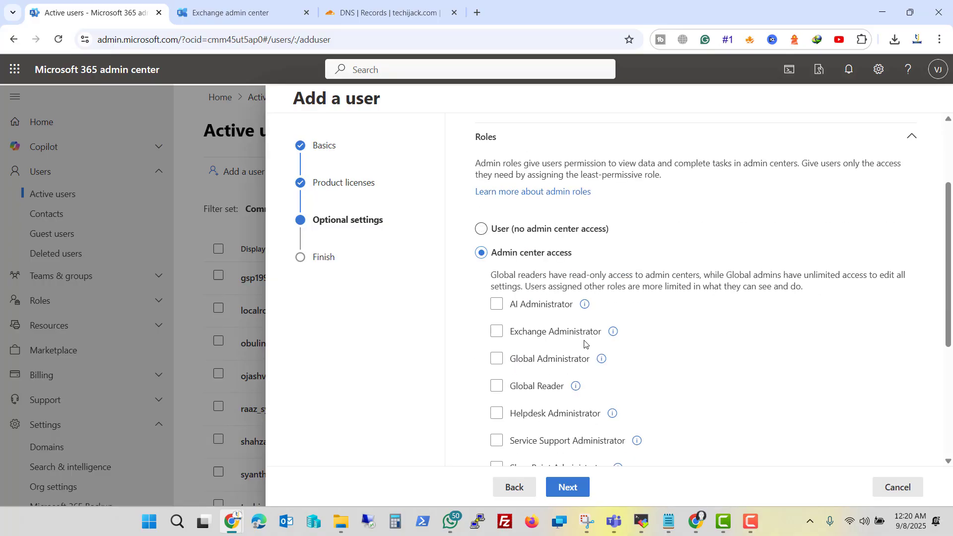
{"action": "left_click", "coordinate": [511, 331]}
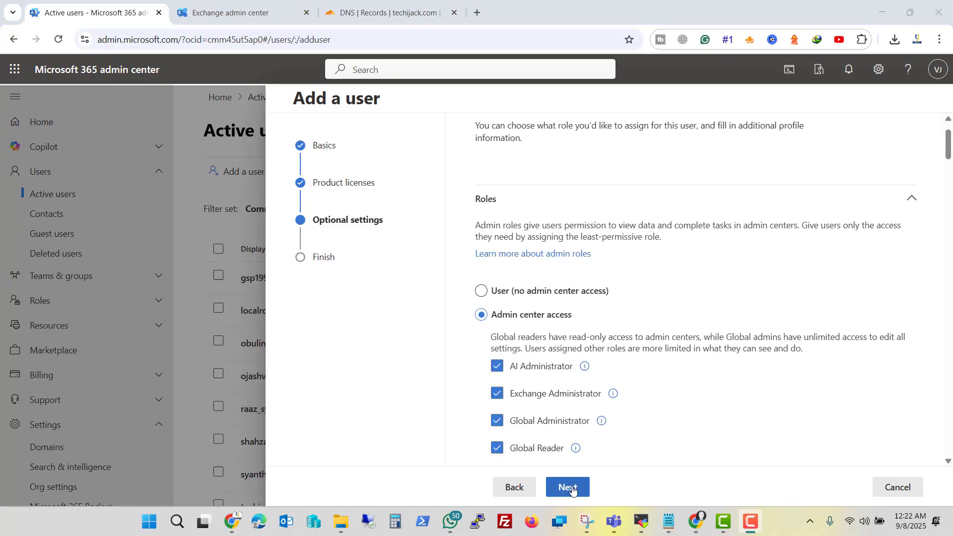
Step: Review and finish creating the user, then return to Active users
{"action": "left_click", "coordinate": [573, 490]}
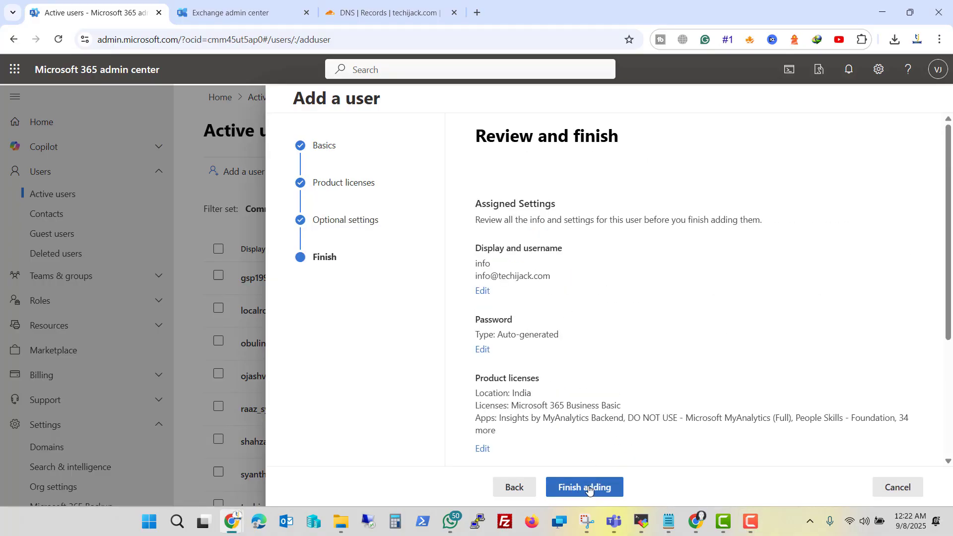
{"action": "left_click", "coordinate": [587, 492]}
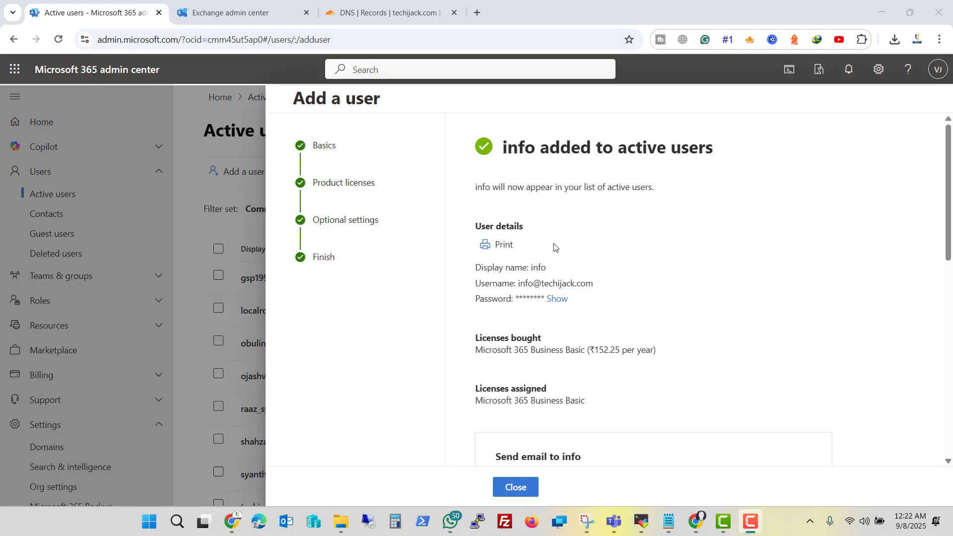
{"action": "scroll", "coordinate": [555, 247], "scroll_direction": "down", "scroll_amount": 1}
{"action": "scroll", "coordinate": [604, 276], "scroll_direction": "down", "scroll_amount": 6}
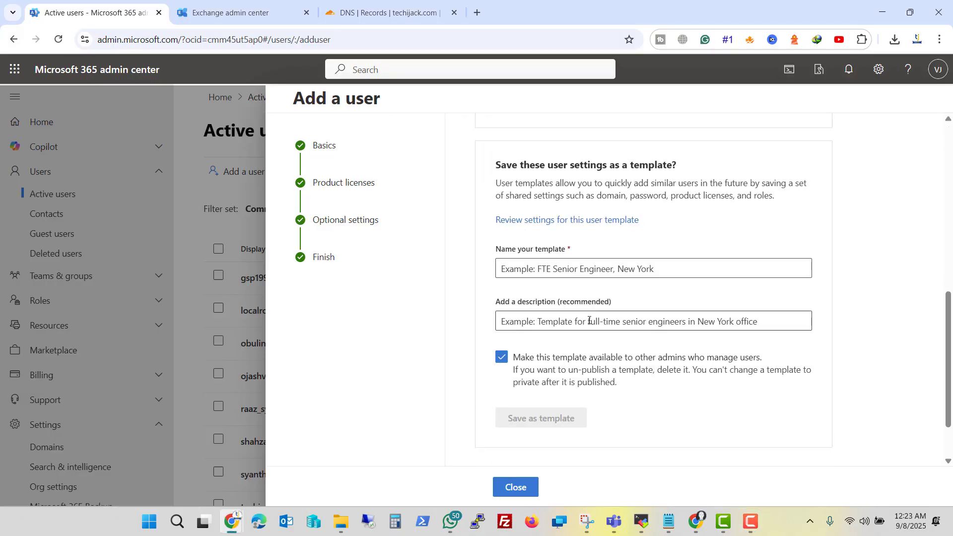
{"action": "scroll", "coordinate": [589, 321], "scroll_direction": "down", "scroll_amount": 1}
{"action": "left_click", "coordinate": [513, 491]}
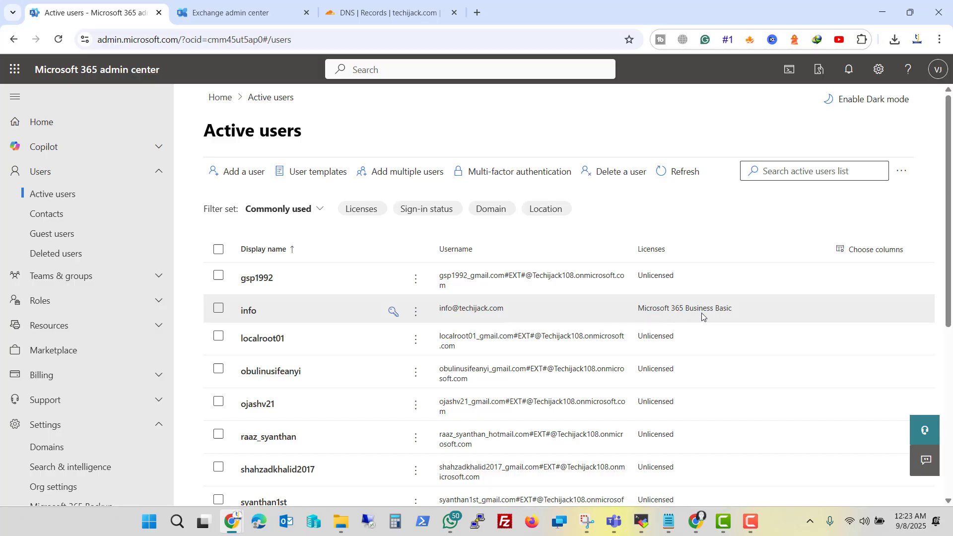
Step: Select webhost.cwphosting.net as the migration batch's endpoint
{"action": "left_click", "coordinate": [237, 23]}
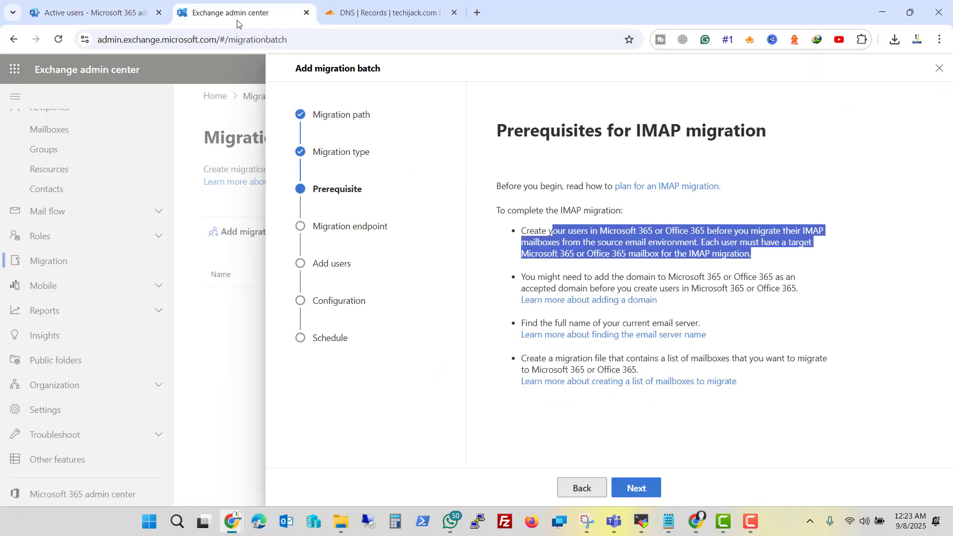
{"action": "left_click", "coordinate": [644, 465]}
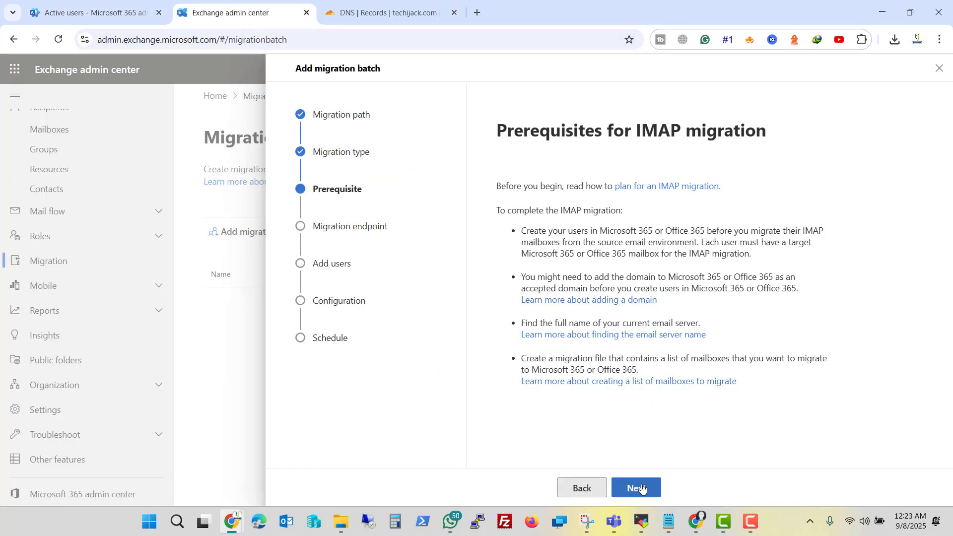
{"action": "left_click", "coordinate": [643, 489]}
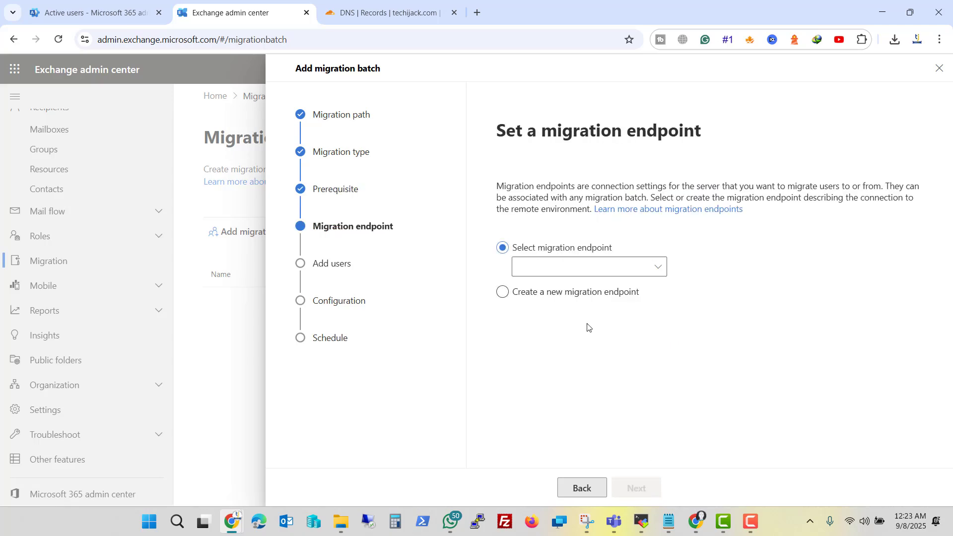
{"action": "left_click", "coordinate": [662, 267]}
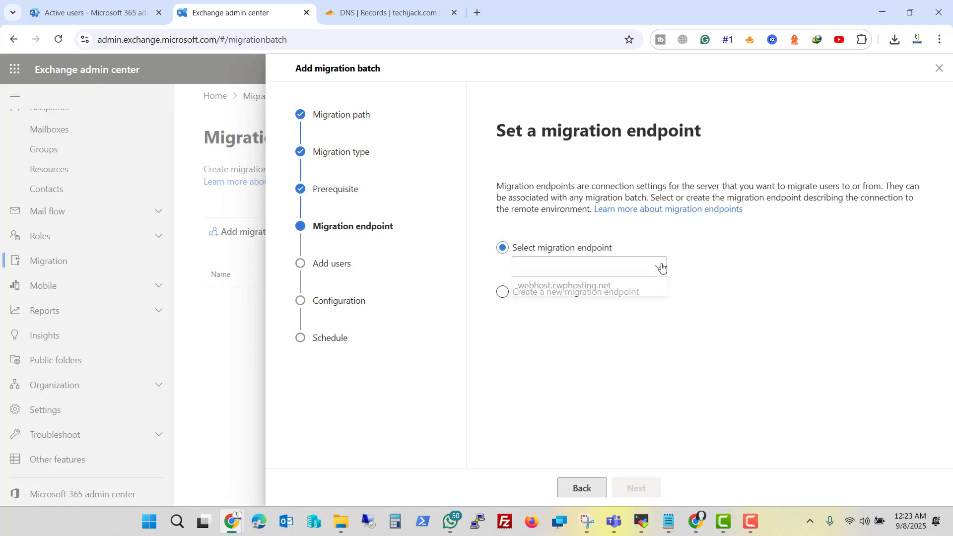
{"action": "left_click", "coordinate": [552, 290]}
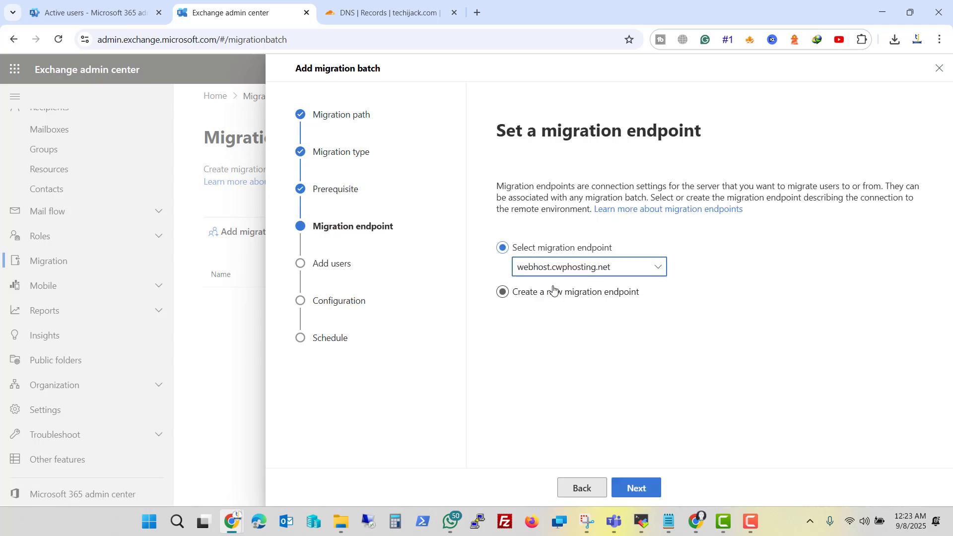
{"action": "left_click", "coordinate": [643, 489]}
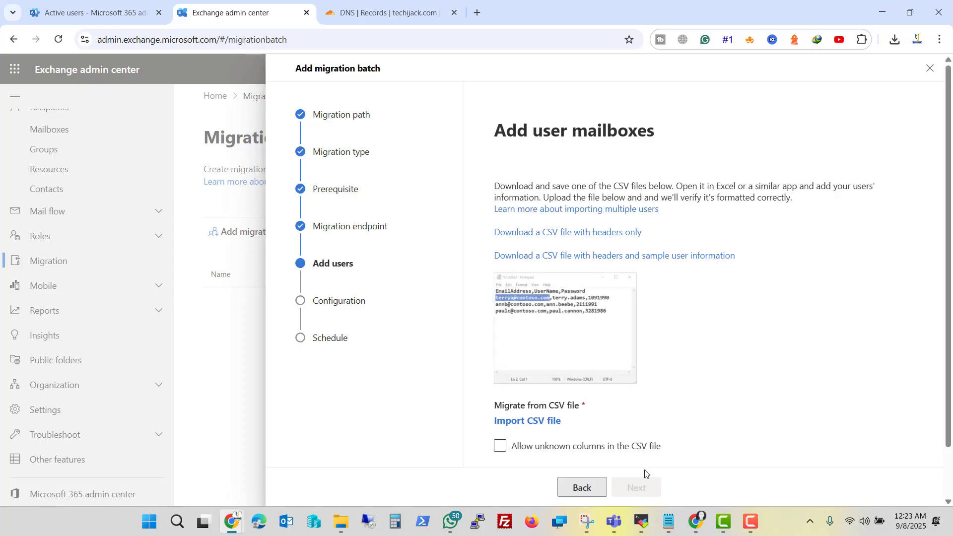
Step: Import imap.csv from Downloads as the users list, showing 1 successful user
{"action": "left_click", "coordinate": [525, 422]}
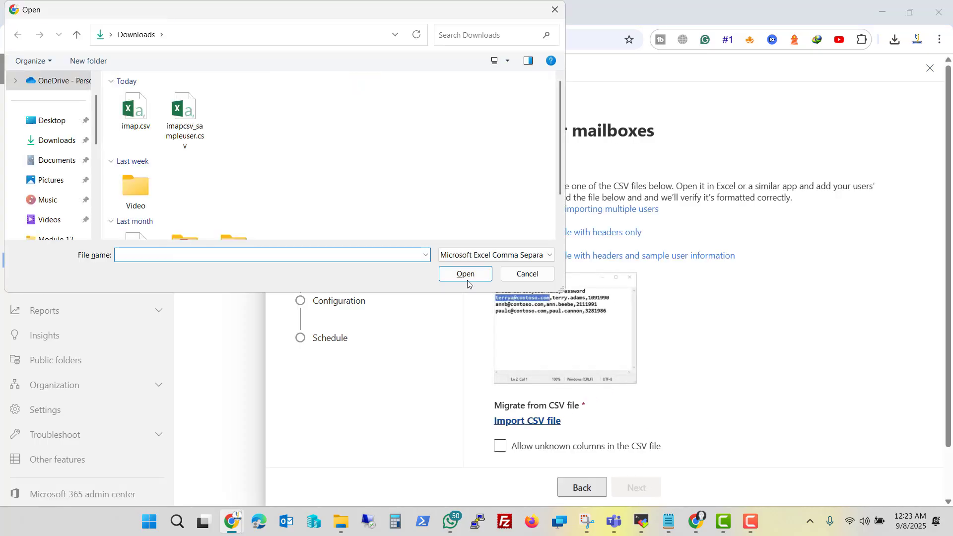
{"action": "left_click", "coordinate": [135, 116]}
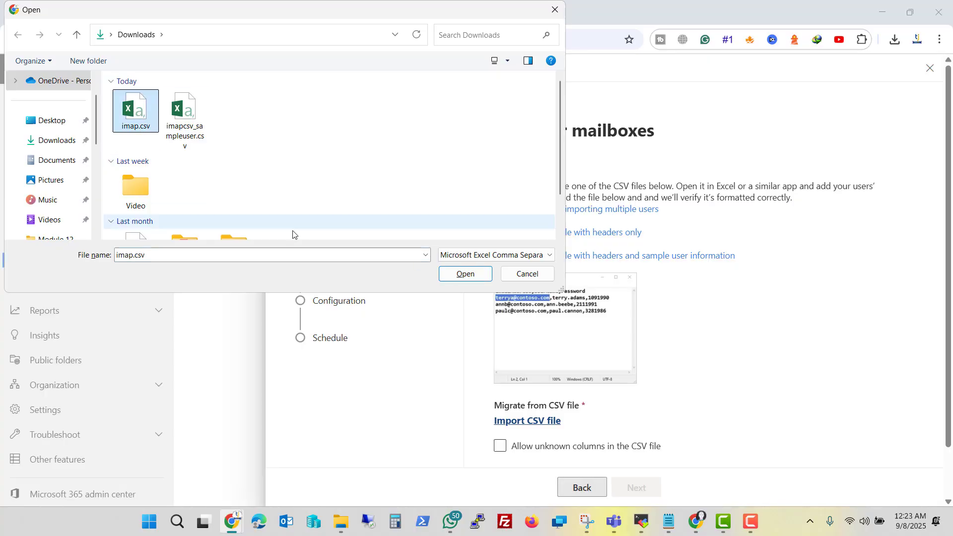
{"action": "left_click", "coordinate": [465, 275]}
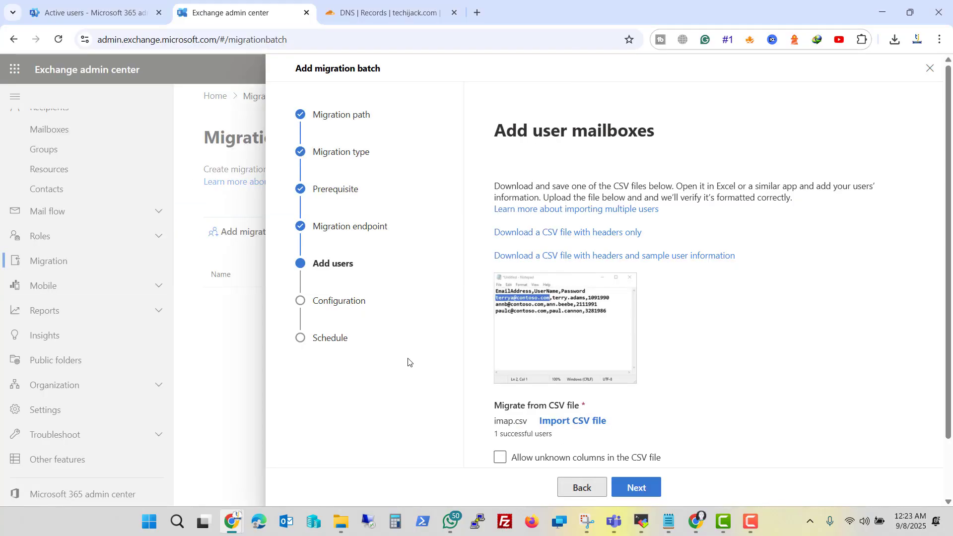
{"action": "left_click_drag", "start_coordinate": [496, 435], "coordinate": [556, 440]}
{"action": "scroll", "coordinate": [660, 349], "scroll_direction": "down", "scroll_amount": 1}
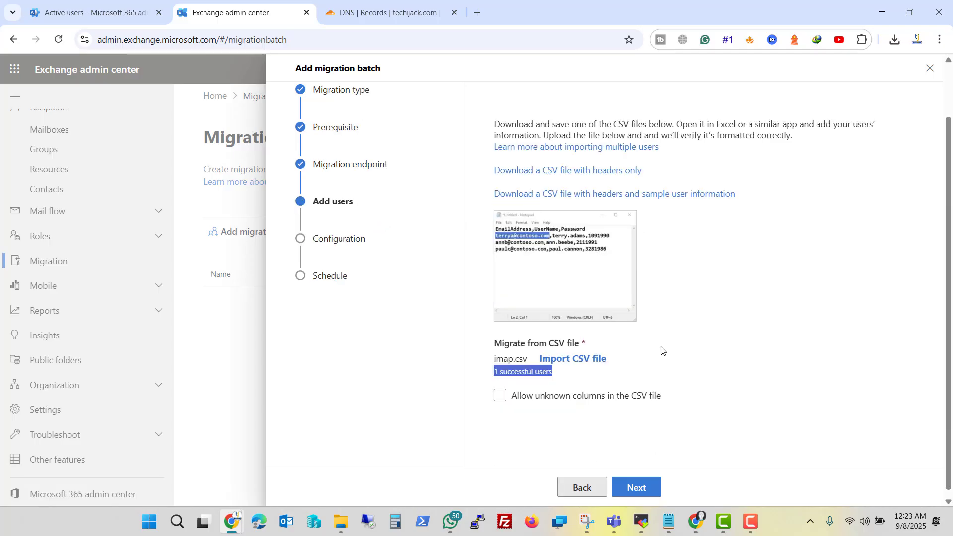
{"action": "scroll", "coordinate": [662, 351], "scroll_direction": "up", "scroll_amount": 1}
{"action": "scroll", "coordinate": [661, 351], "scroll_direction": "down", "scroll_amount": 1}
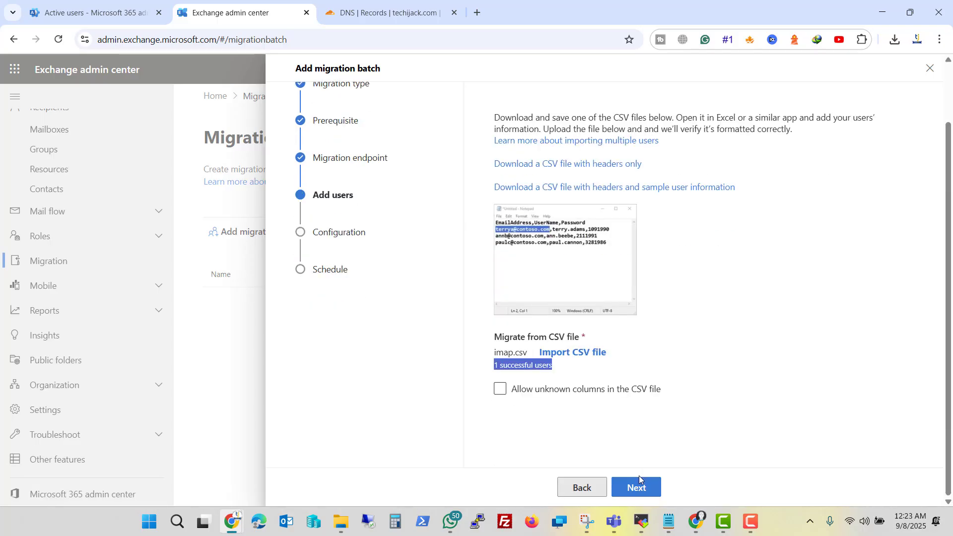
Step: Leave the time-range and folder filters off in the batch configuration settings
{"action": "left_click", "coordinate": [640, 490]}
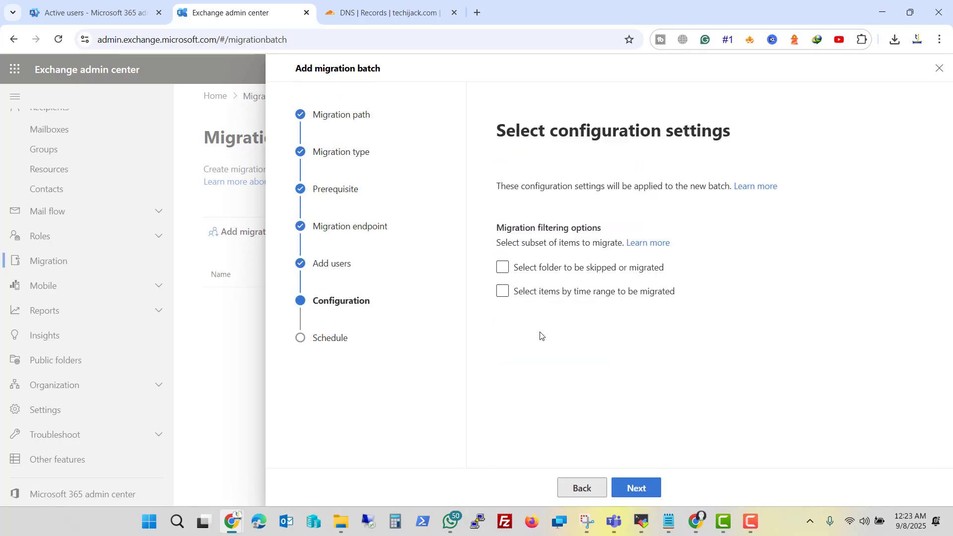
{"action": "left_click", "coordinate": [502, 292]}
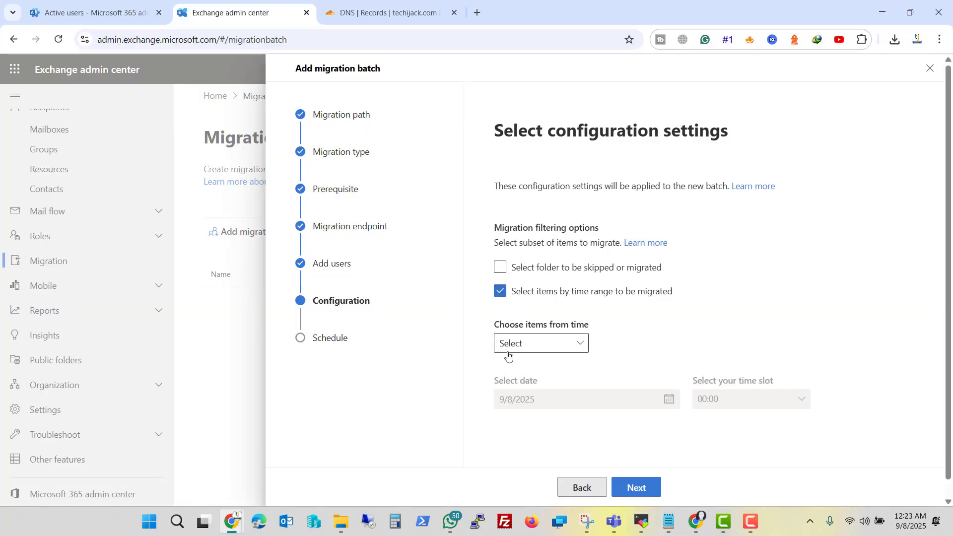
{"action": "left_click", "coordinate": [522, 345]}
{"action": "left_click", "coordinate": [546, 365]}
{"action": "left_click", "coordinate": [500, 292]}
{"action": "left_click", "coordinate": [501, 267]}
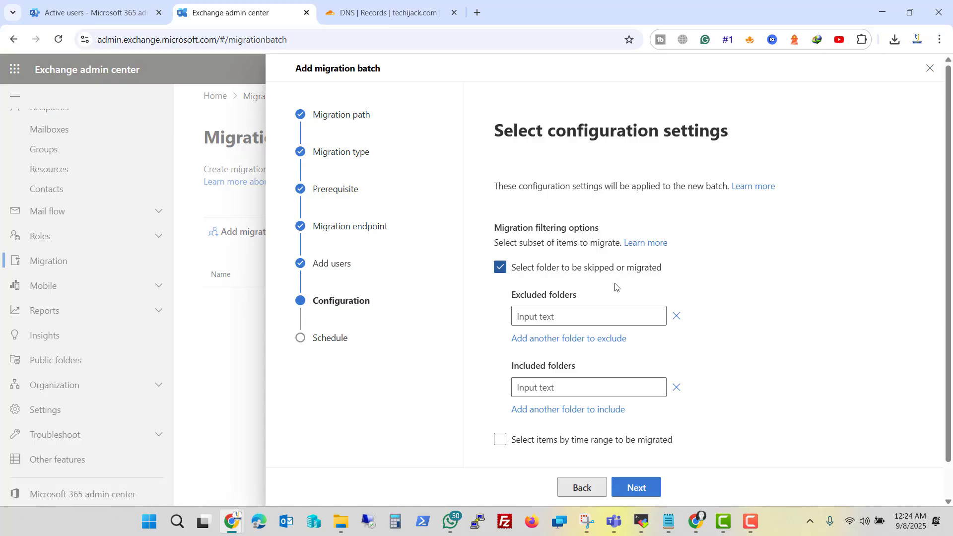
{"action": "left_click", "coordinate": [500, 272]}
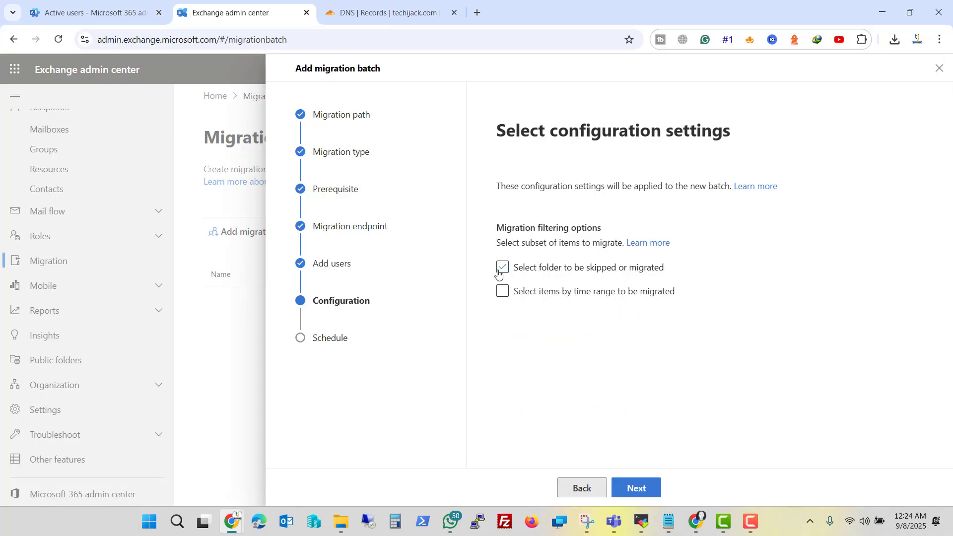
Step: Keep automatic start, save the migration batch, and close the wizard
{"action": "left_click", "coordinate": [640, 489]}
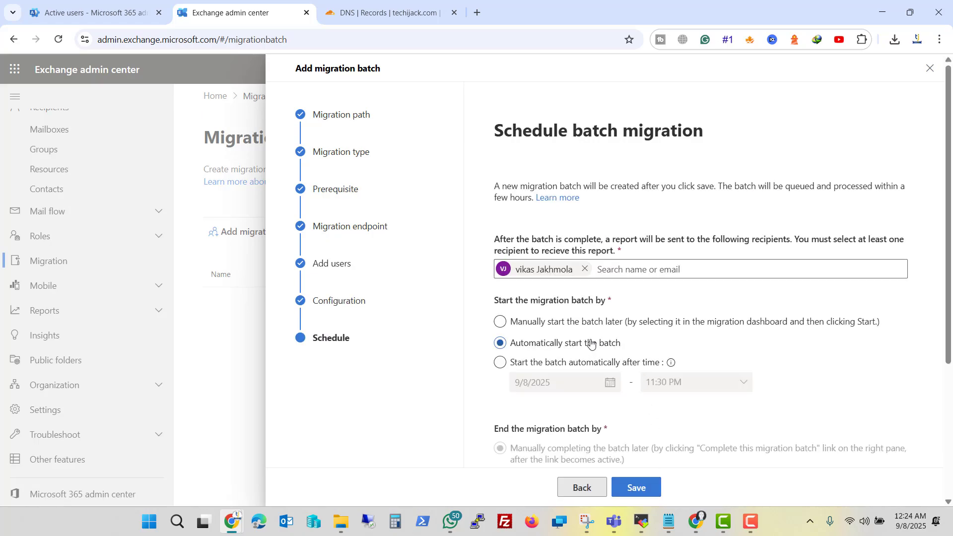
{"action": "scroll", "coordinate": [591, 343], "scroll_direction": "down", "scroll_amount": 1}
{"action": "scroll", "coordinate": [591, 343], "scroll_direction": "down", "scroll_amount": 3}
{"action": "scroll", "coordinate": [583, 283], "scroll_direction": "up", "scroll_amount": 3}
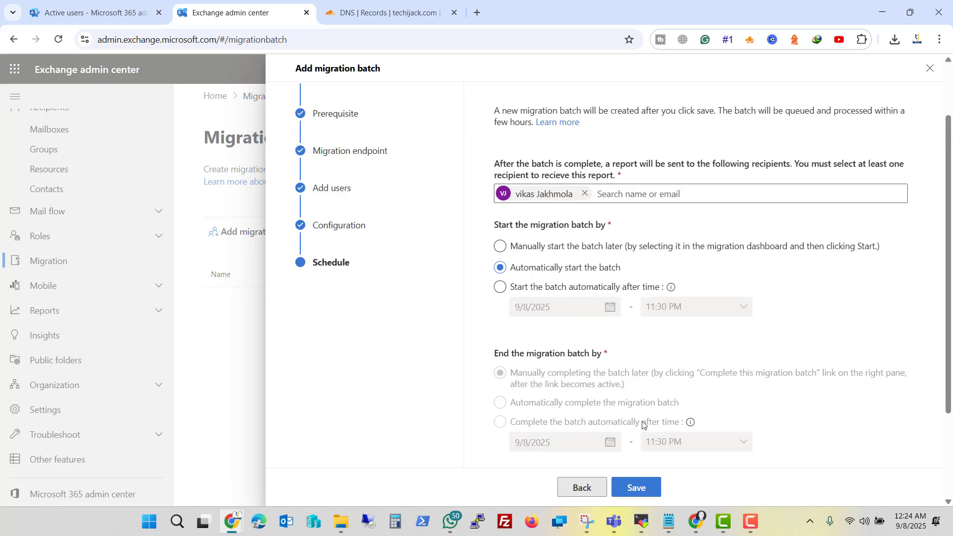
{"action": "left_click", "coordinate": [639, 489]}
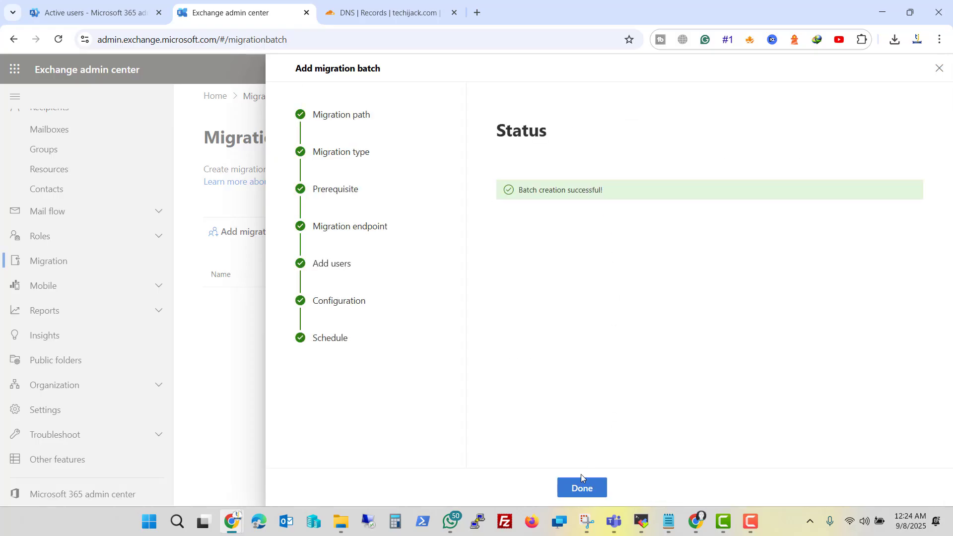
{"action": "left_click", "coordinate": [581, 488]}
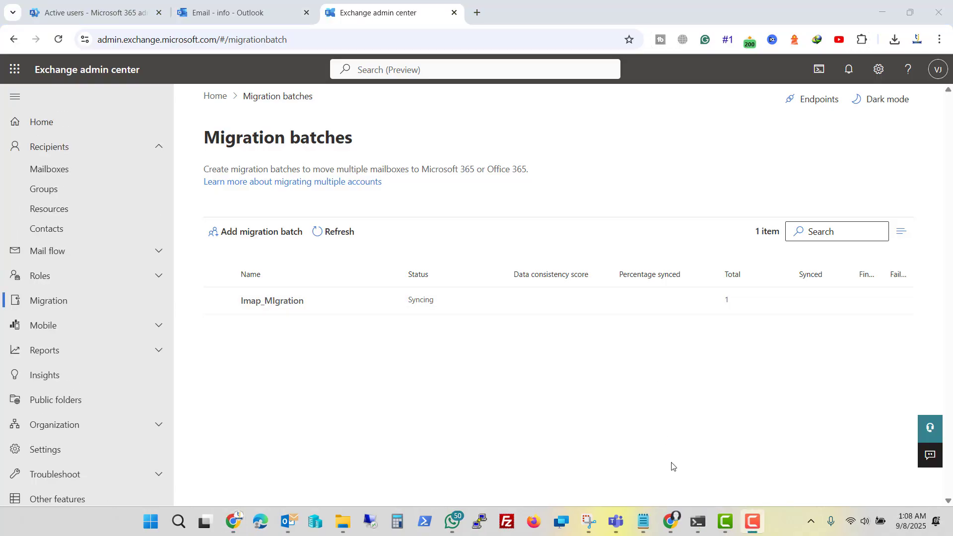
Step: Rerun Get-MigrationUserStatistics in PowerShell to confirm the info mailbox is Syncing
{"action": "left_click", "coordinate": [697, 521]}
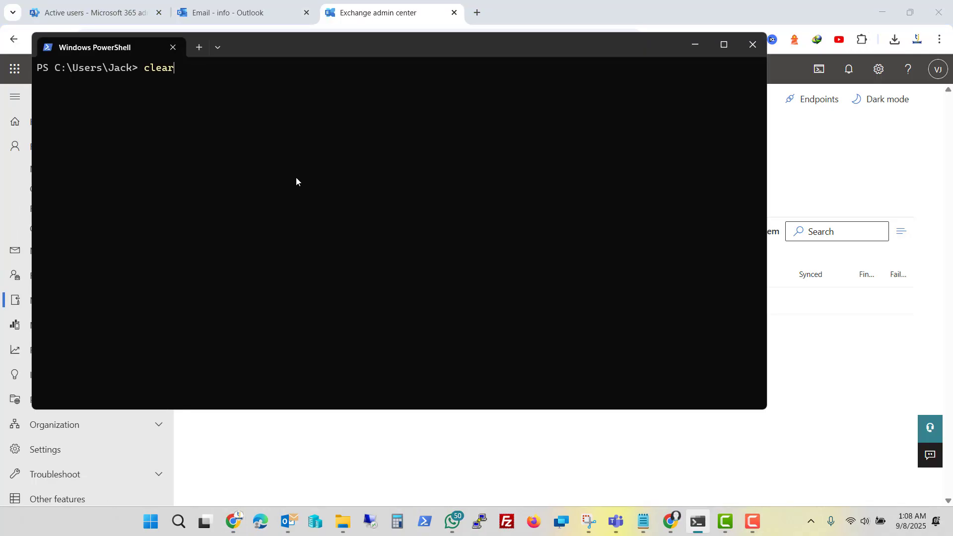
{"action": "key", "text": "Up"}
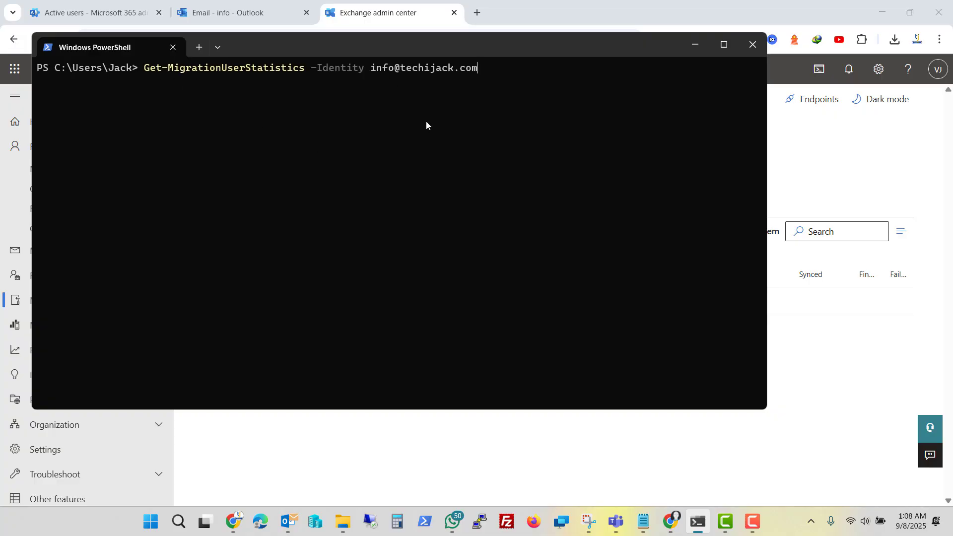
{"action": "key", "text": "Return"}
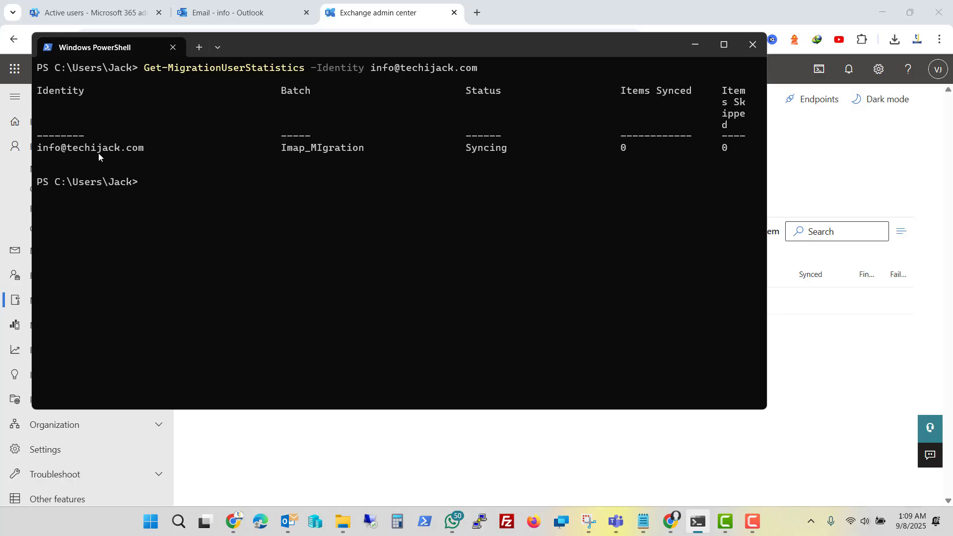
{"action": "left_click_drag", "start_coordinate": [461, 147], "coordinate": [508, 147]}
{"action": "left_click", "coordinate": [491, 170]}
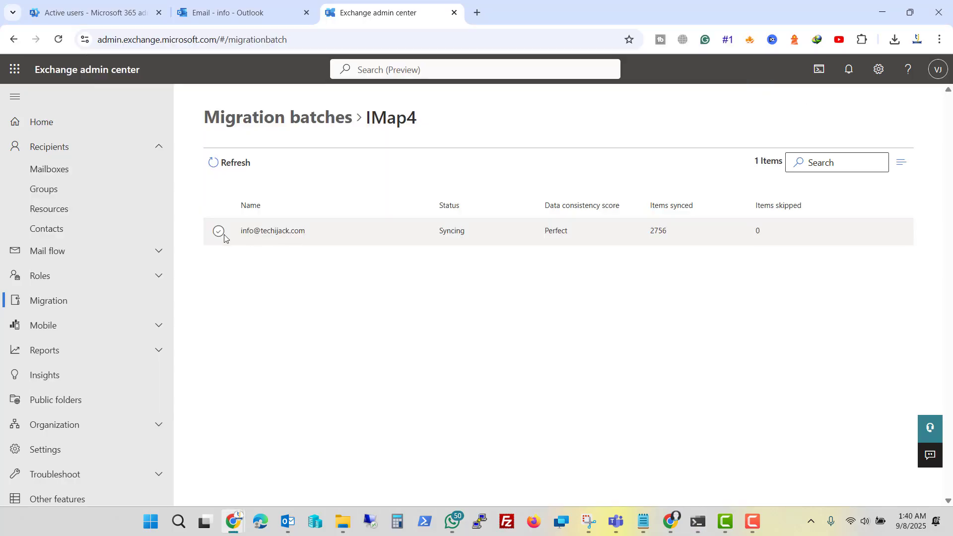
Step: Open the info mailbox's details in the IMap4 batch and confirm 68.38 MB migrated
{"action": "left_click", "coordinate": [650, 234]}
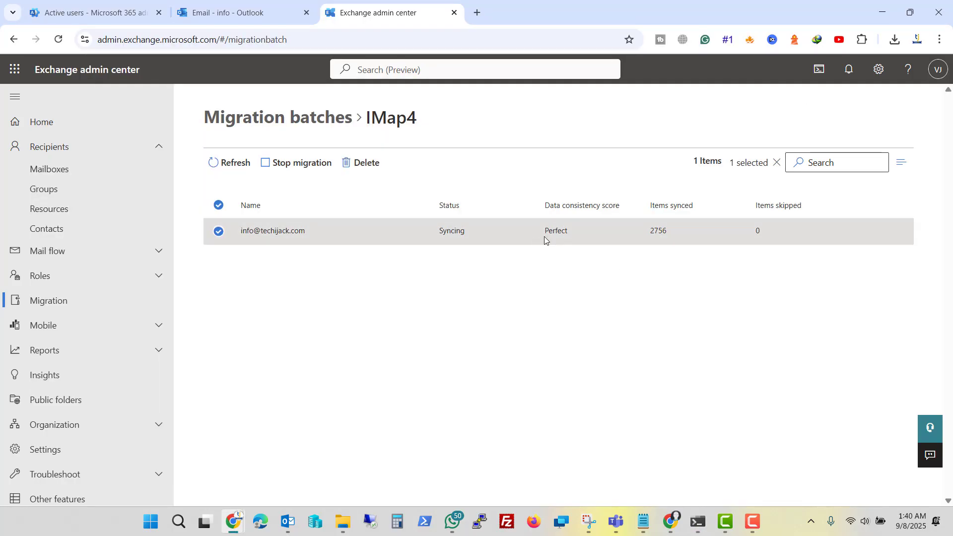
{"action": "left_click", "coordinate": [312, 232]}
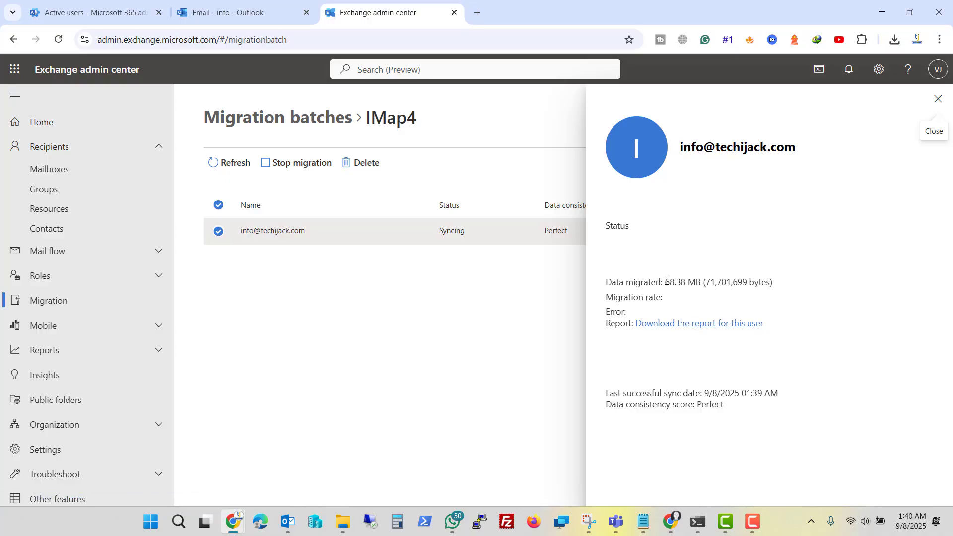
{"action": "left_click_drag", "start_coordinate": [665, 282], "coordinate": [727, 287]}
Step: Switch to the Outlook on the web inbox and compare it with the desktop Outlook mailbox
{"action": "left_click", "coordinate": [722, 353]}
{"action": "left_click", "coordinate": [226, 16]}
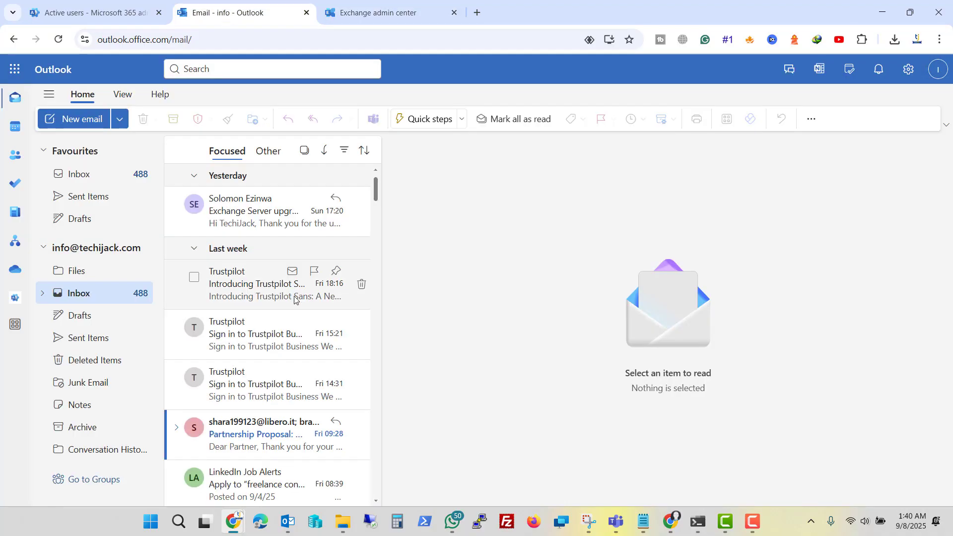
{"action": "scroll", "coordinate": [281, 312], "scroll_direction": "down", "scroll_amount": 5}
{"action": "scroll", "coordinate": [280, 309], "scroll_direction": "up", "scroll_amount": 5}
{"action": "left_click", "coordinate": [291, 523]}
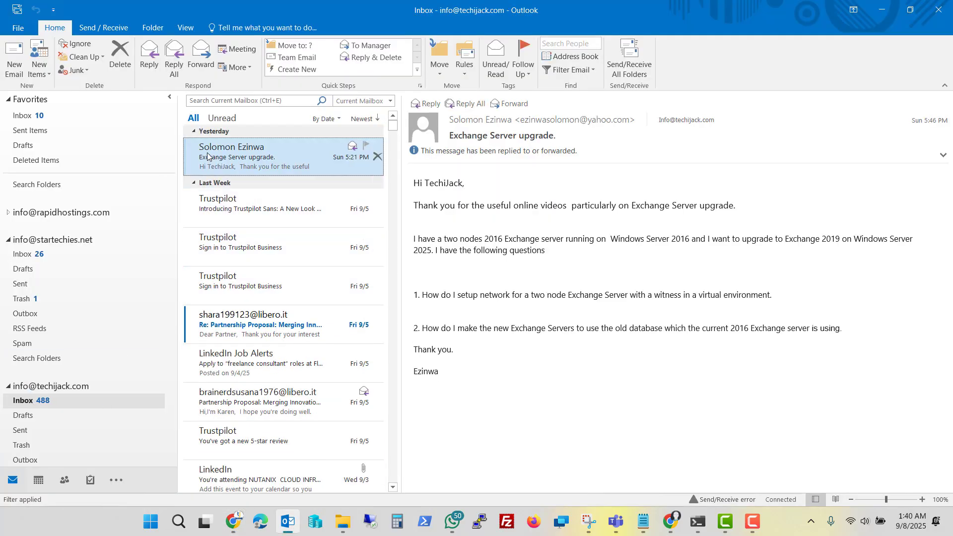
{"action": "scroll", "coordinate": [243, 234], "scroll_direction": "down", "scroll_amount": 1}
{"action": "scroll", "coordinate": [241, 230], "scroll_direction": "up", "scroll_amount": 1}
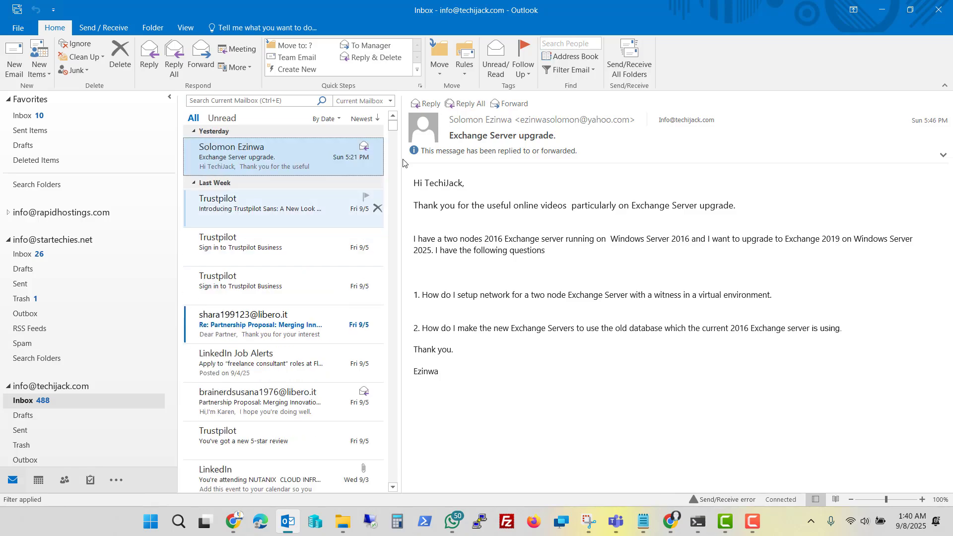
Step: Check that the web Inbox's 488 messages match the desktop mailbox
{"action": "left_click", "coordinate": [876, 12]}
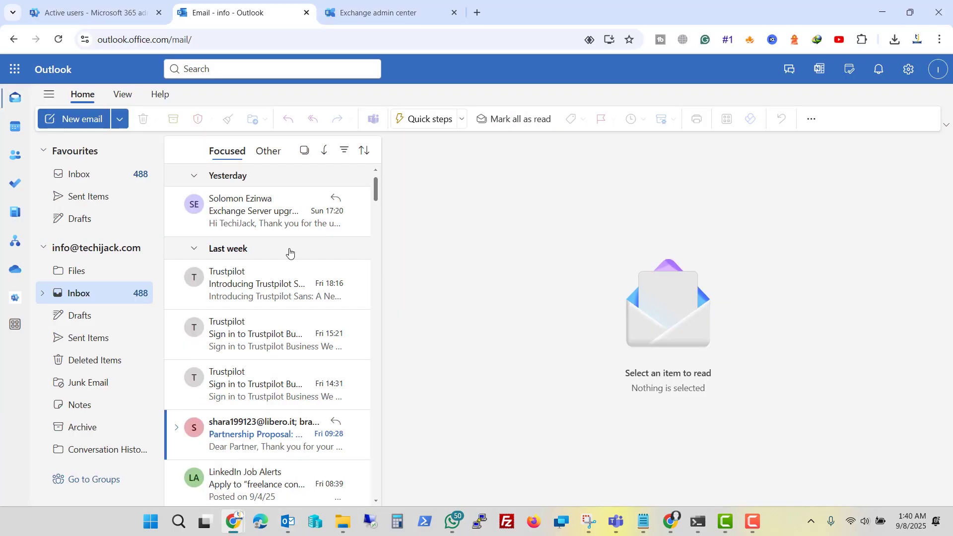
{"action": "scroll", "coordinate": [288, 254], "scroll_direction": "down", "scroll_amount": 2}
{"action": "scroll", "coordinate": [259, 271], "scroll_direction": "up", "scroll_amount": 2}
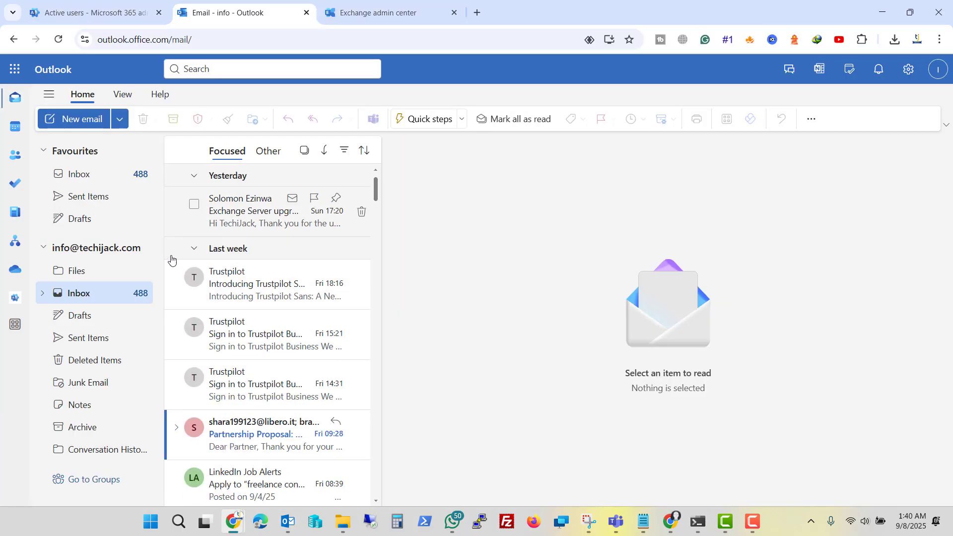
{"action": "left_click", "coordinate": [288, 522]}
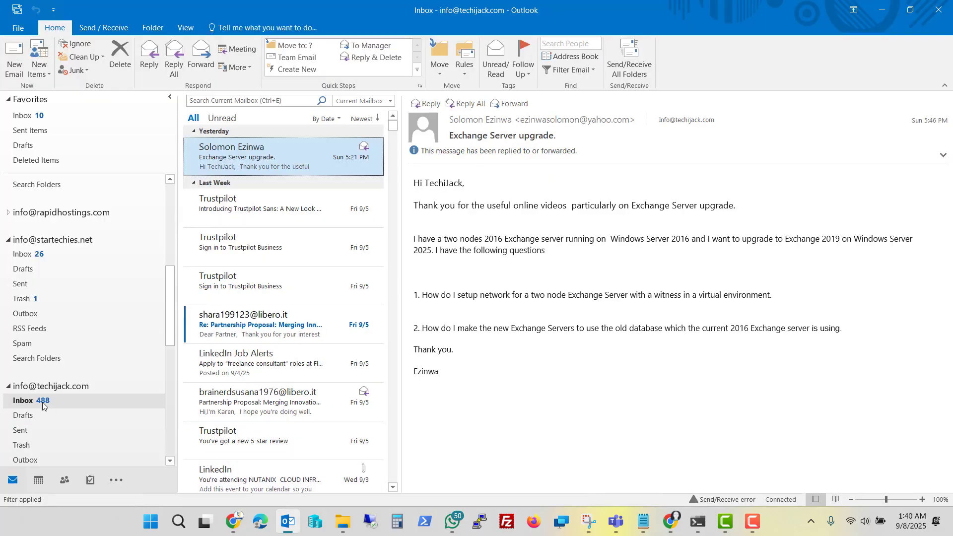
{"action": "left_click", "coordinate": [288, 521]}
{"action": "scroll", "coordinate": [233, 288], "scroll_direction": "down", "scroll_amount": 1}
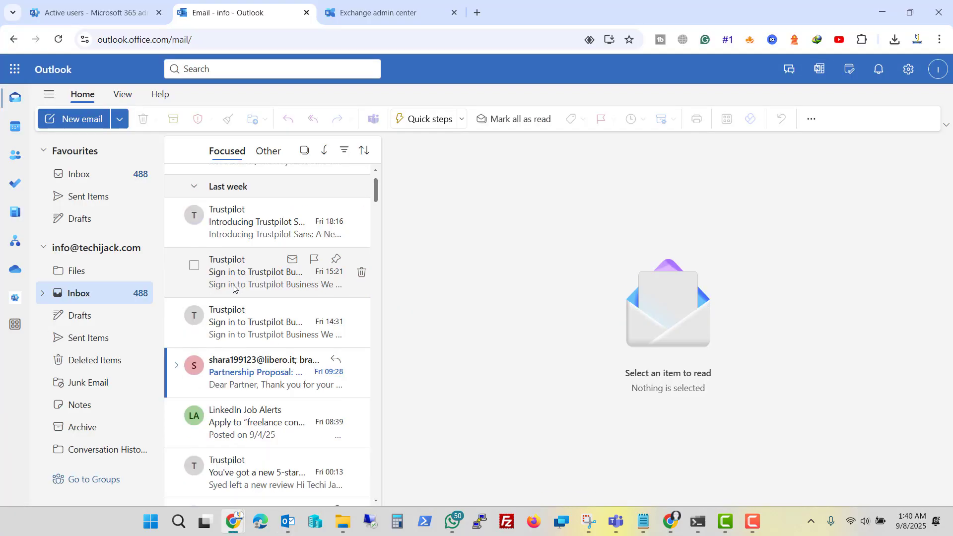
{"action": "scroll", "coordinate": [234, 288], "scroll_direction": "down", "scroll_amount": 2}
{"action": "scroll", "coordinate": [234, 288], "scroll_direction": "up", "scroll_amount": 3}
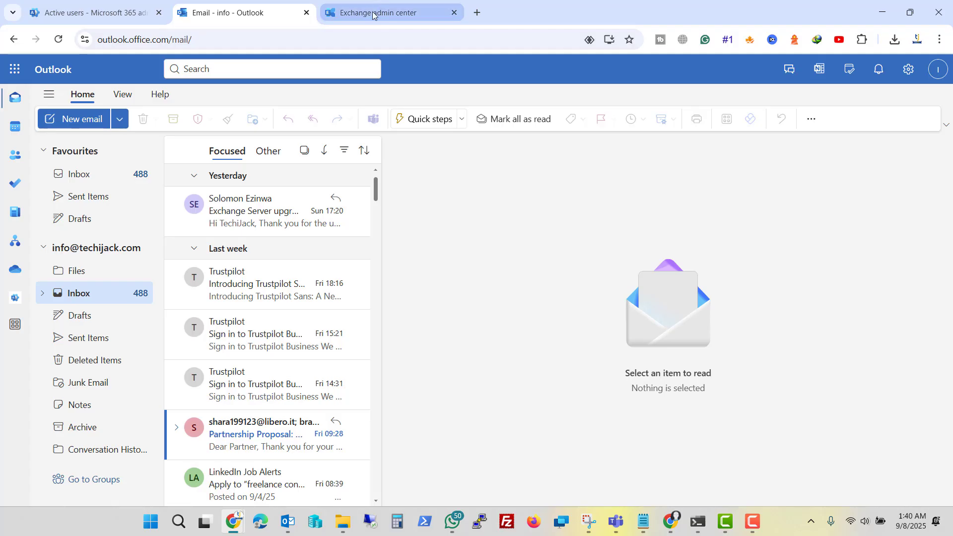
{"action": "left_click", "coordinate": [372, 15]}
{"action": "key", "text": "alt+Tab"}
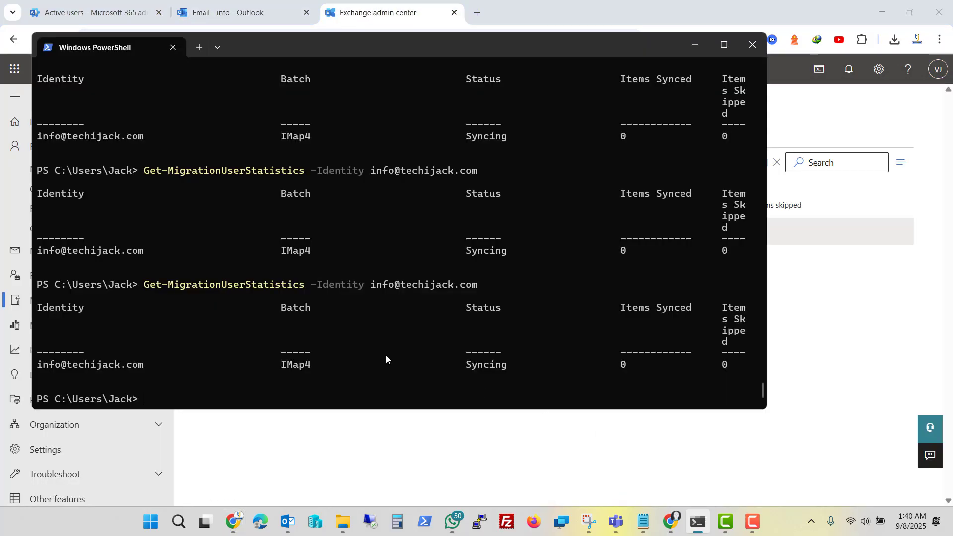
{"action": "key", "text": "Up"}
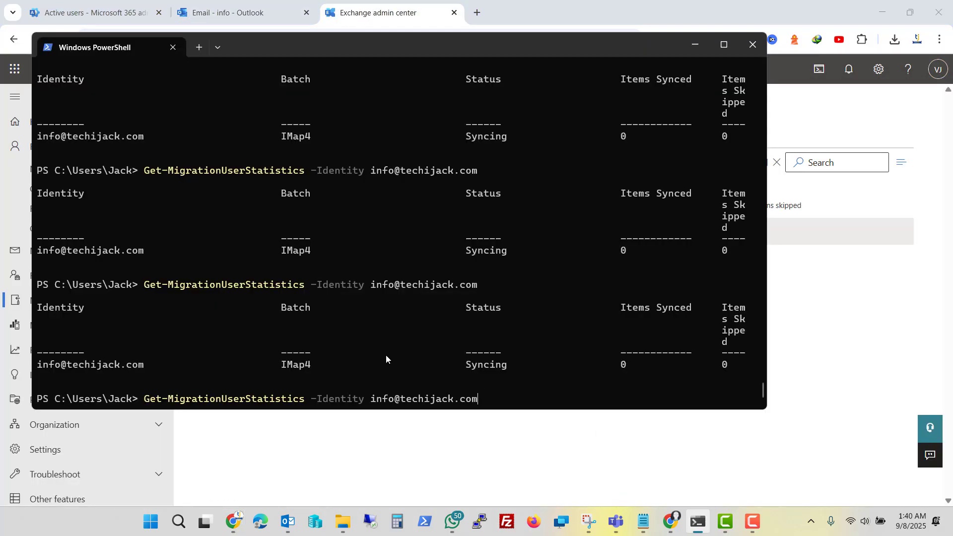
{"action": "key", "text": "Return"}
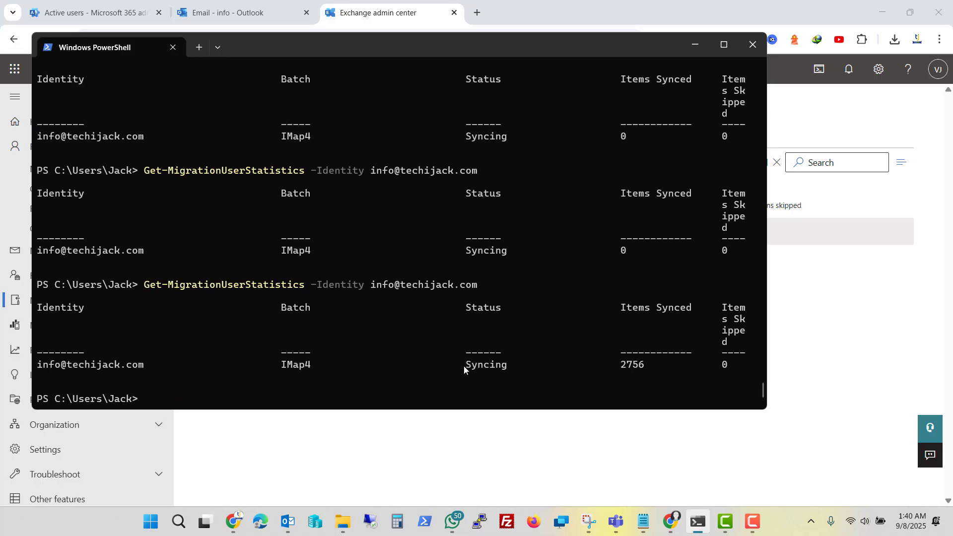
{"action": "left_click_drag", "start_coordinate": [464, 366], "coordinate": [502, 366]}
{"action": "left_click_drag", "start_coordinate": [616, 366], "coordinate": [643, 369]}
{"action": "left_click", "coordinate": [661, 367]}
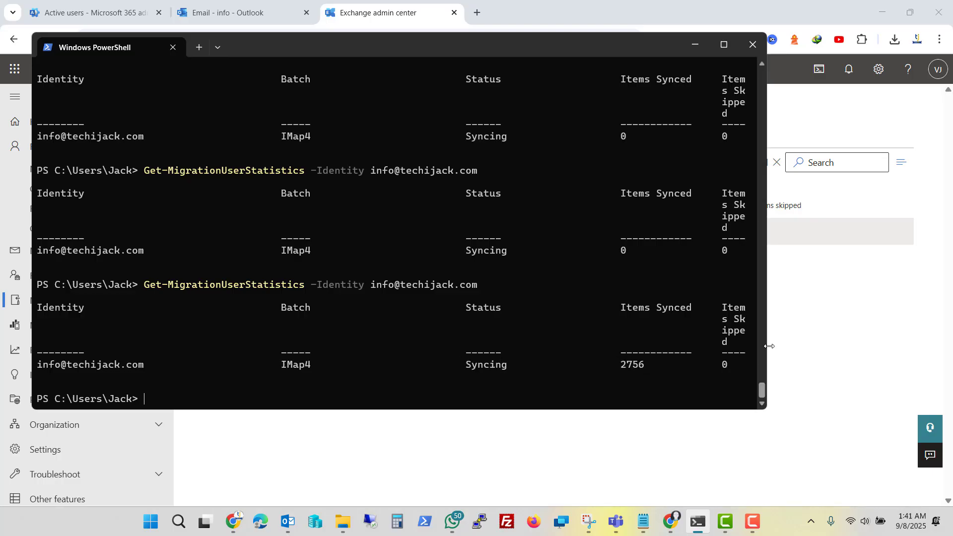
Step: Widen PowerShell, rerun the statistics check to get 3987 items synced, then minimize it
{"action": "left_click_drag", "start_coordinate": [769, 342], "coordinate": [839, 343]}
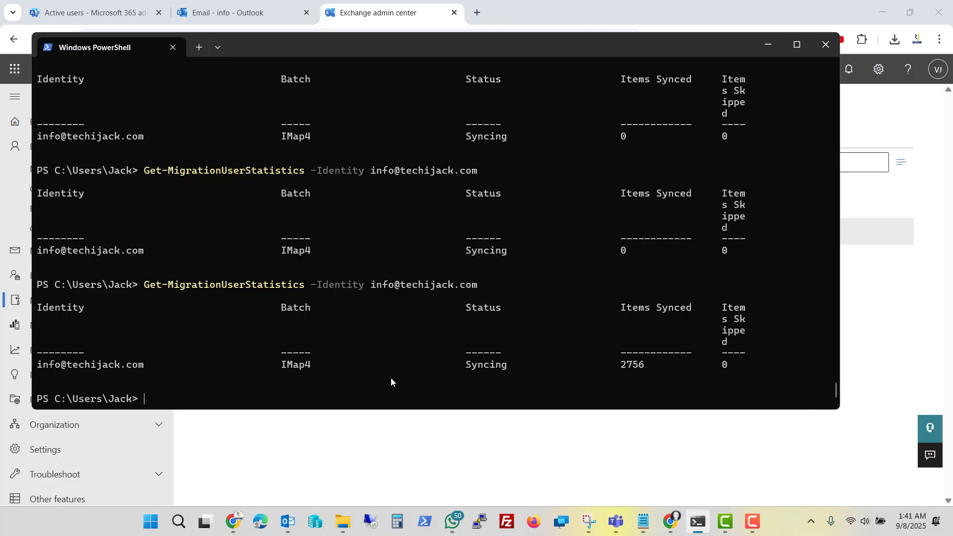
{"action": "key", "text": "Up"}
{"action": "key", "text": "Return"}
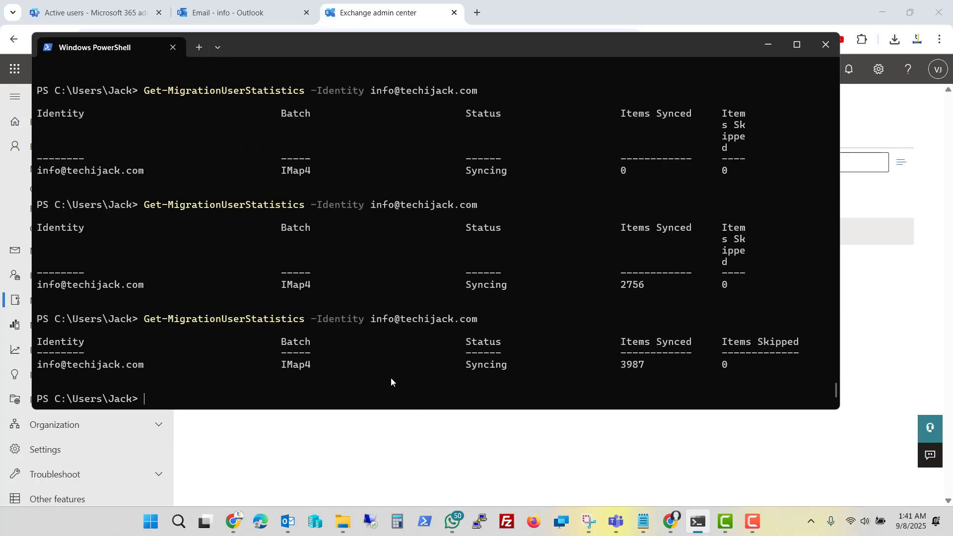
{"action": "double_click", "coordinate": [632, 365]}
{"action": "key", "text": "ctrl+c"}
{"action": "left_click", "coordinate": [696, 523]}
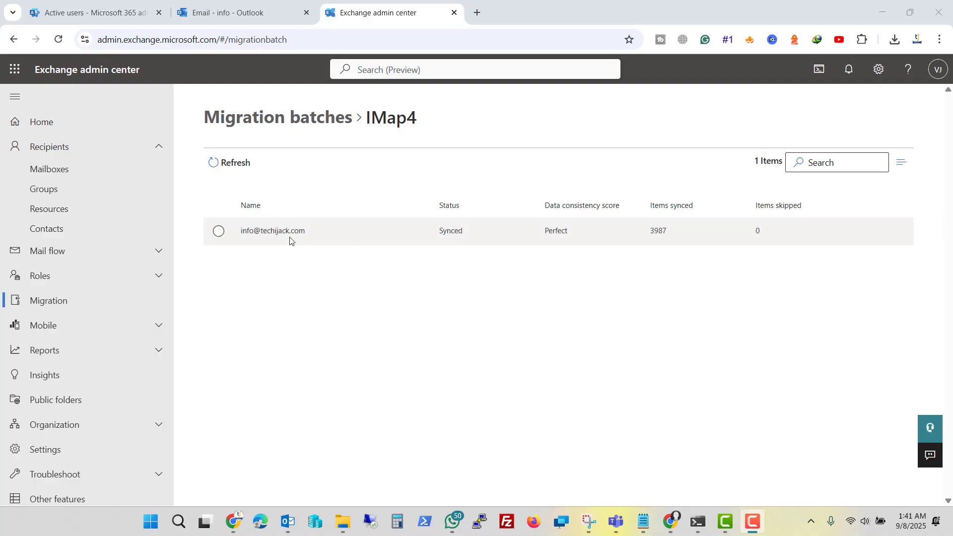
Step: Refresh the IMap4 batch to show 3987 items Synced, then return to the Outlook web Inbox
{"action": "left_click", "coordinate": [227, 164]}
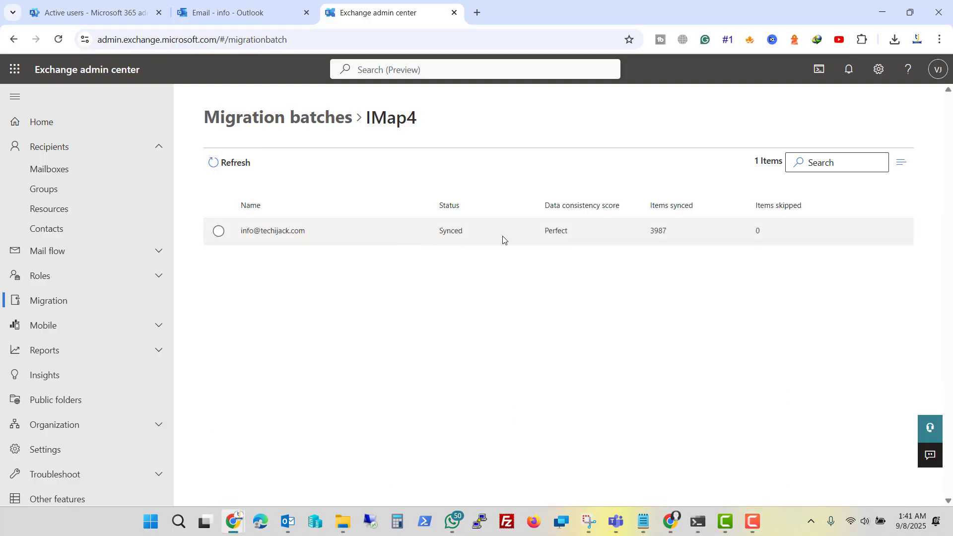
{"action": "left_click", "coordinate": [228, 13]}
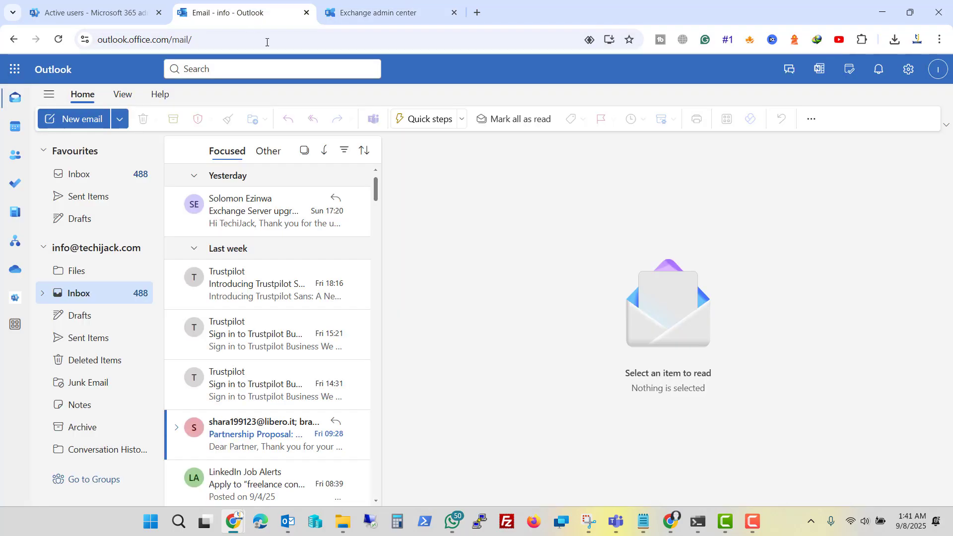
{"action": "left_click", "coordinate": [105, 292]}
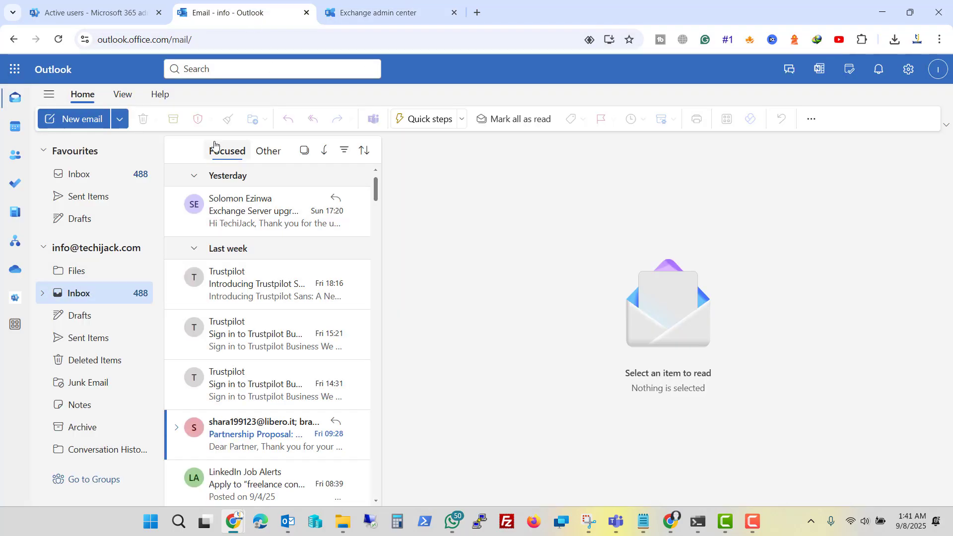
Step: Go to Settings > Domains > techijack.com DNS records and start Manage DNS
{"action": "left_click", "coordinate": [97, 14]}
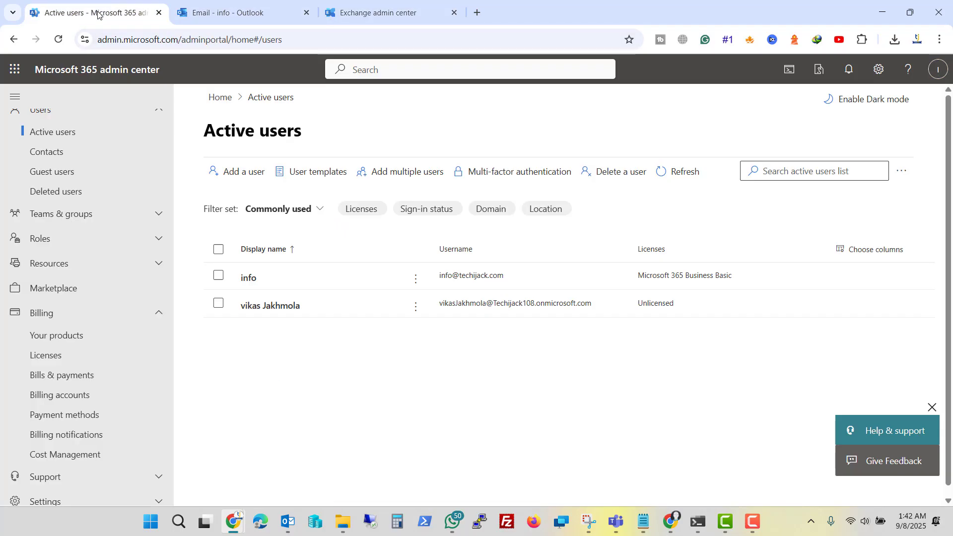
{"action": "scroll", "coordinate": [85, 356], "scroll_direction": "down", "scroll_amount": 3}
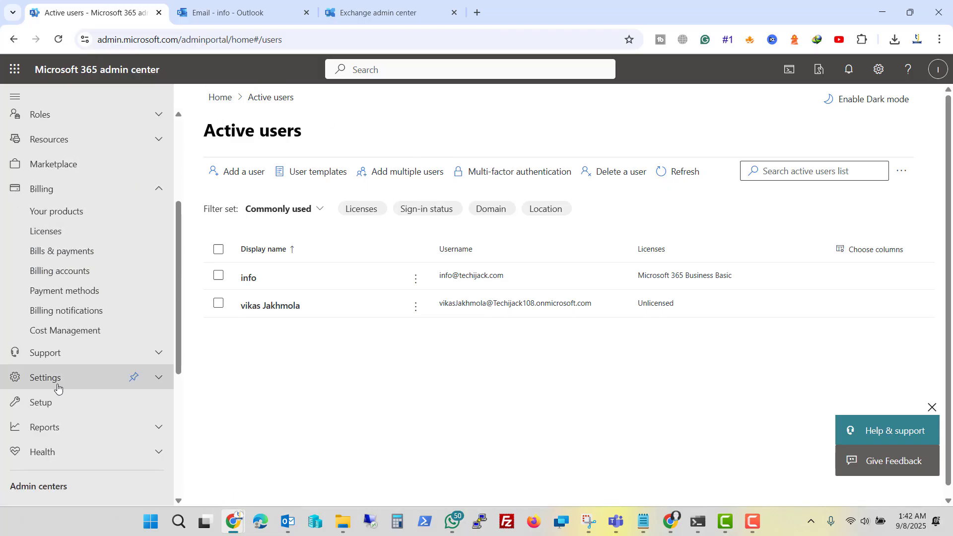
{"action": "left_click", "coordinate": [56, 406]}
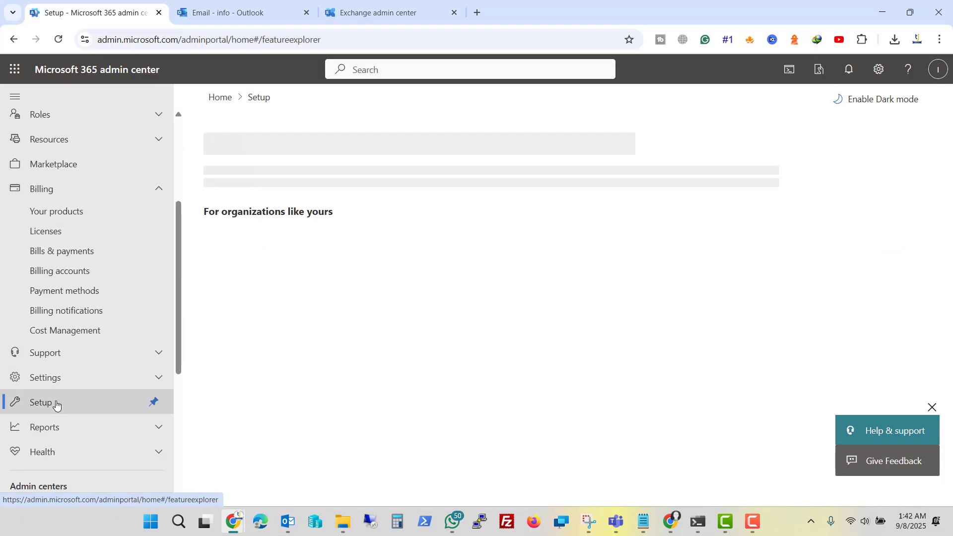
{"action": "left_click", "coordinate": [159, 376]}
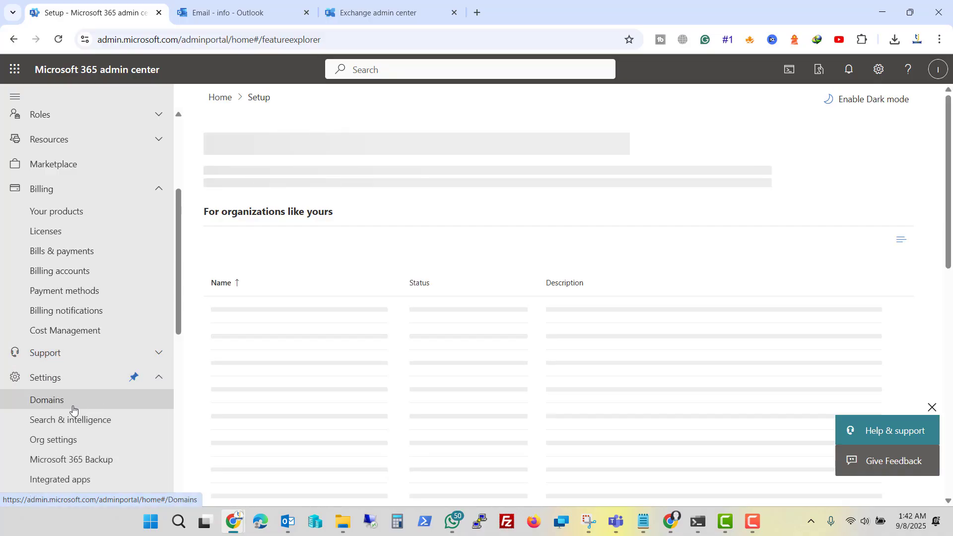
{"action": "left_click", "coordinate": [60, 400]}
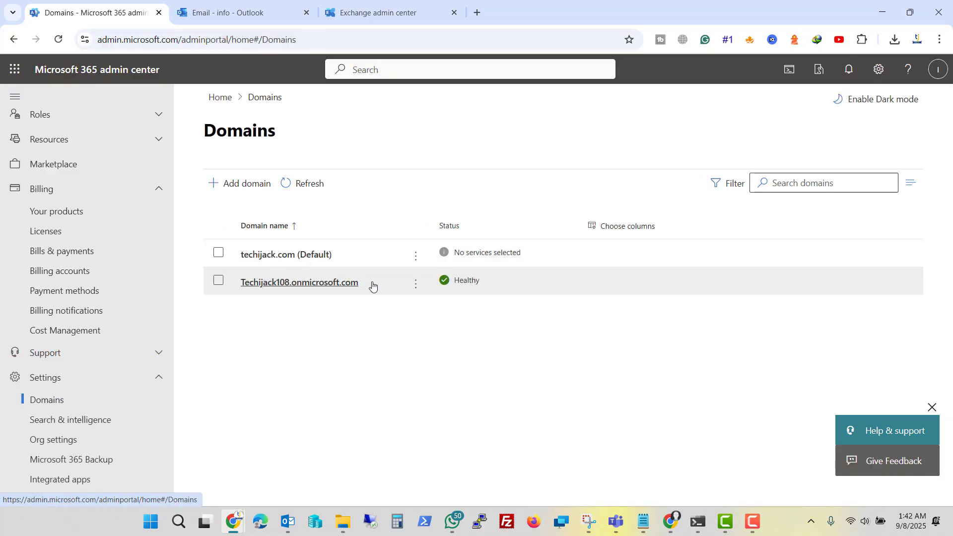
{"action": "left_click", "coordinate": [301, 257]}
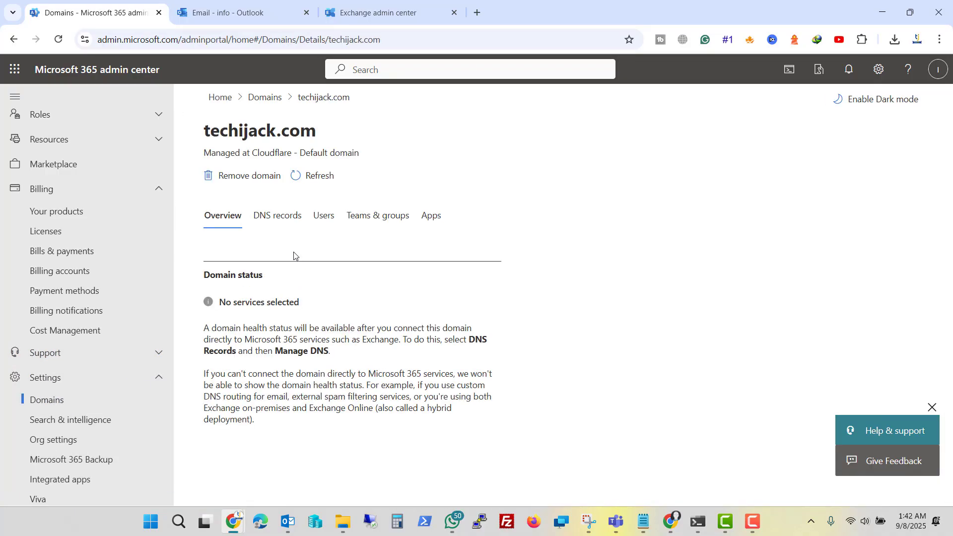
{"action": "left_click", "coordinate": [277, 221]}
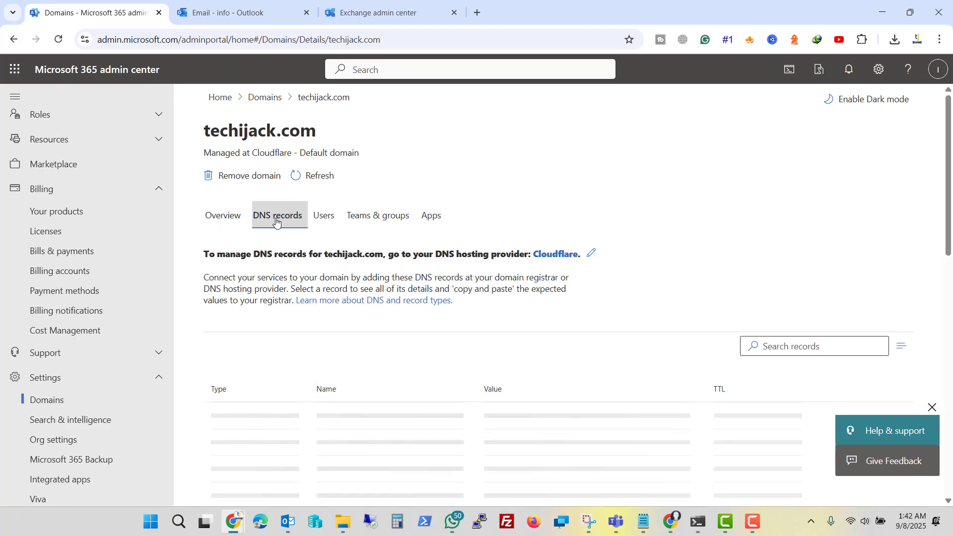
{"action": "left_click", "coordinate": [259, 345]}
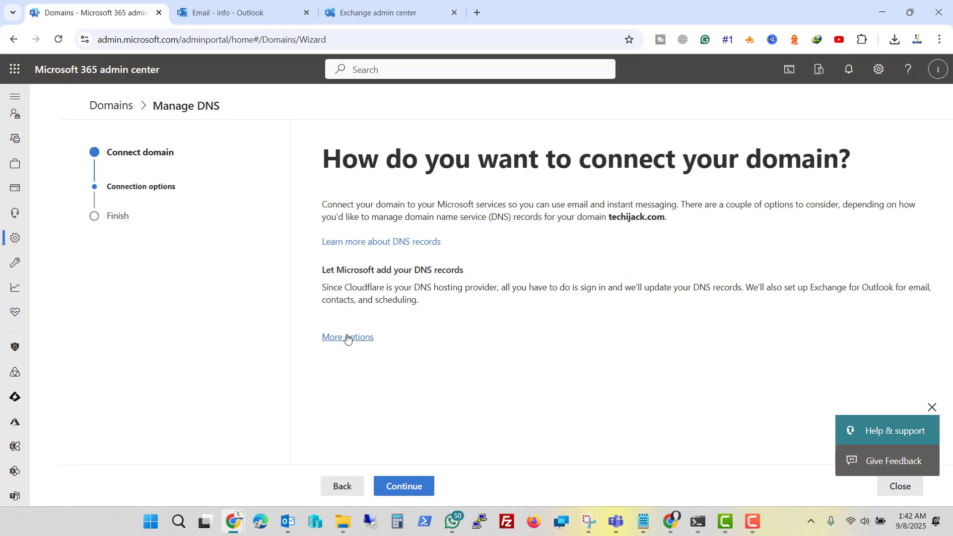
Step: Choose to add your own DNS records for techijack.com and continue
{"action": "left_click", "coordinate": [340, 340]}
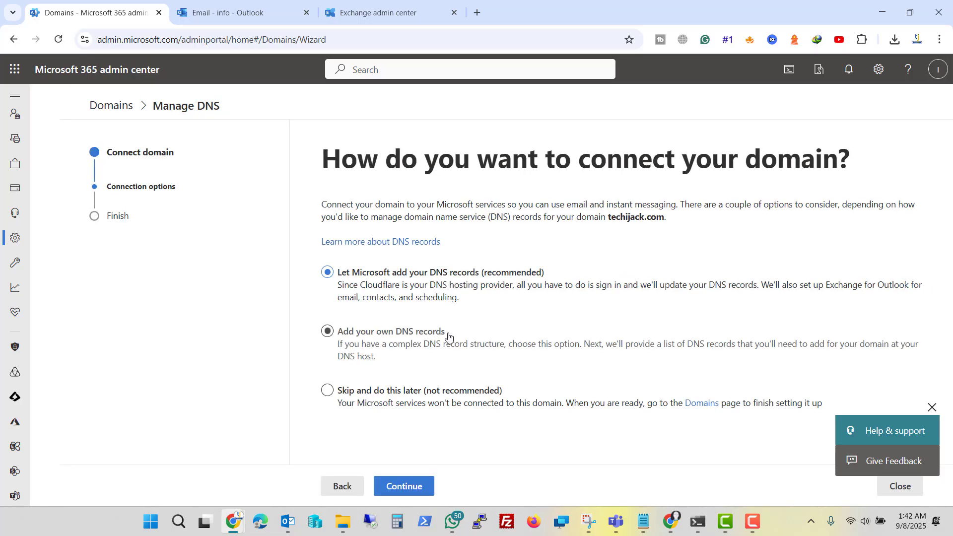
{"action": "left_click", "coordinate": [328, 330]}
{"action": "left_click", "coordinate": [404, 486]}
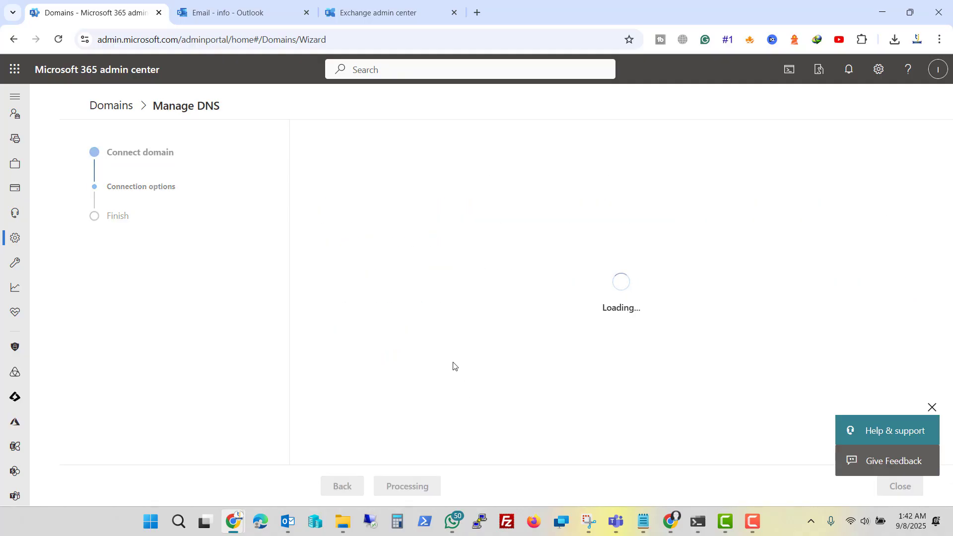
Step: Expand the expected MX, CNAME autodiscover and TXT SPF records
{"action": "scroll", "coordinate": [410, 323], "scroll_direction": "up", "scroll_amount": 3}
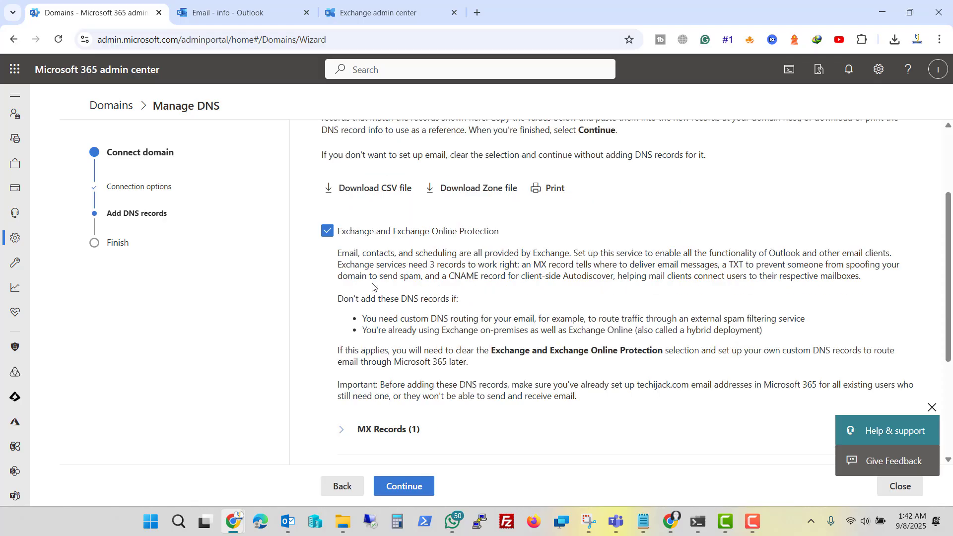
{"action": "scroll", "coordinate": [366, 276], "scroll_direction": "down", "scroll_amount": 4}
{"action": "left_click", "coordinate": [342, 246]}
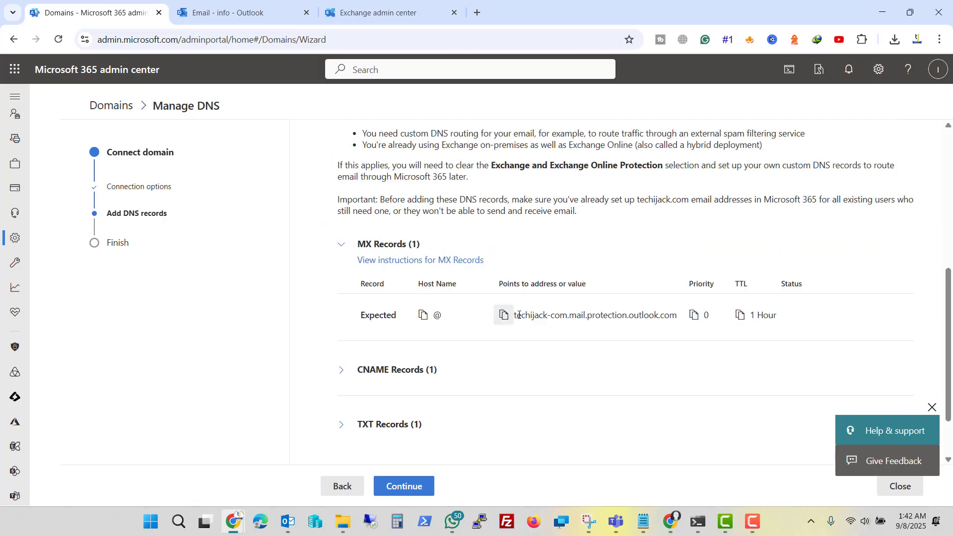
{"action": "left_click", "coordinate": [351, 370]}
{"action": "scroll", "coordinate": [551, 354], "scroll_direction": "down", "scroll_amount": 2}
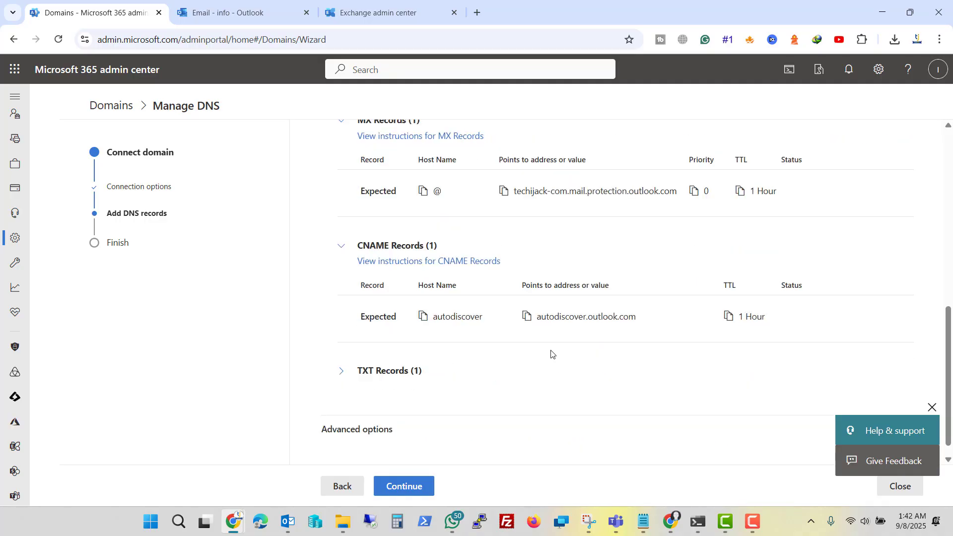
{"action": "left_click", "coordinate": [342, 371]}
{"action": "scroll", "coordinate": [550, 365], "scroll_direction": "down", "scroll_amount": 2}
{"action": "scroll", "coordinate": [520, 290], "scroll_direction": "up", "scroll_amount": 1}
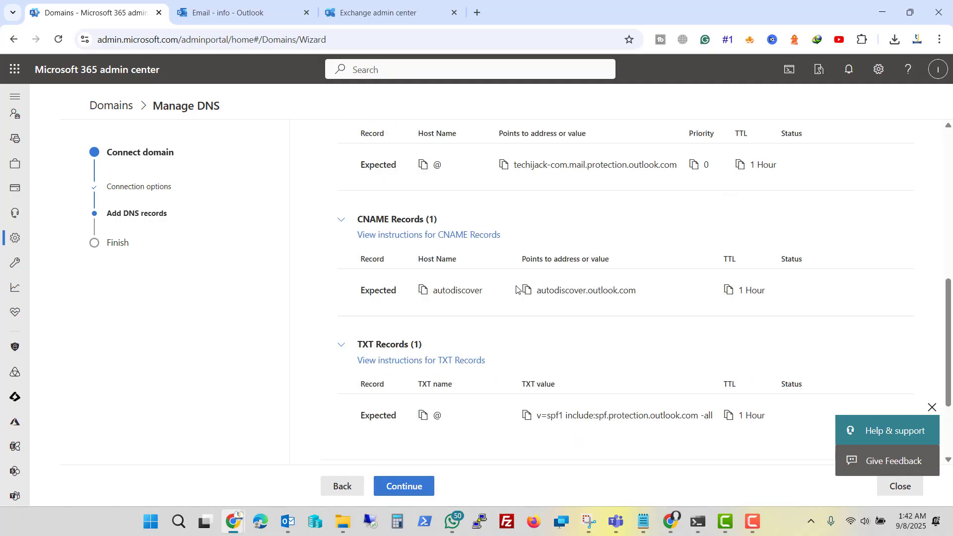